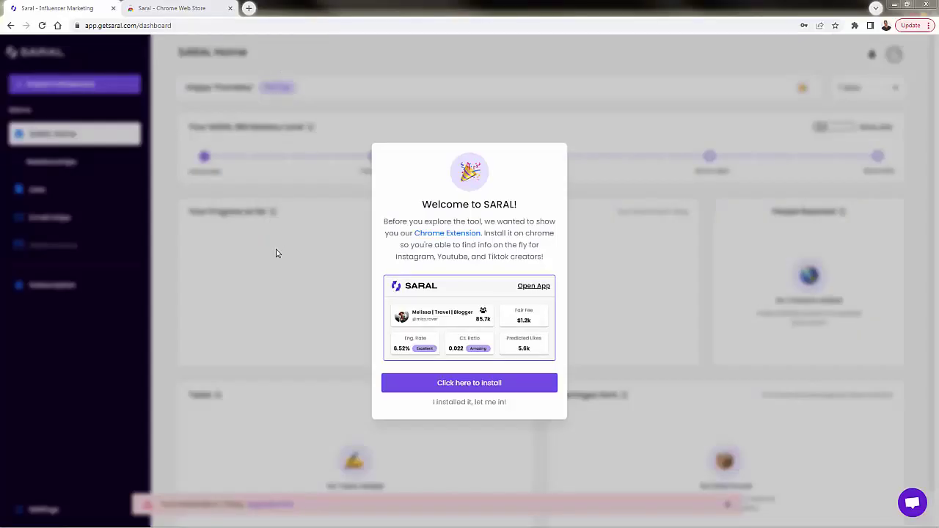
- Check the Saral extension's Chrome Web Store page, then confirm it is installed and dismiss the welcome and What's new dialogs
click(137, 8)
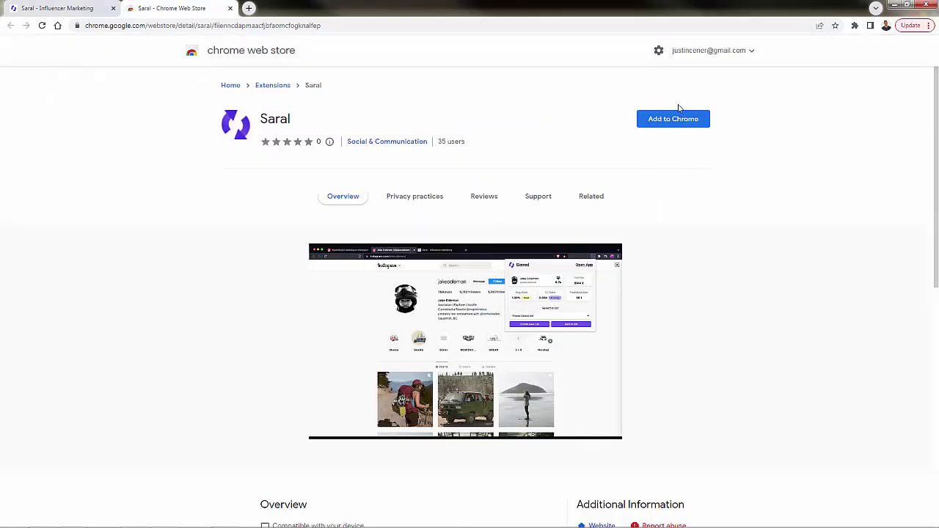
click(65, 9)
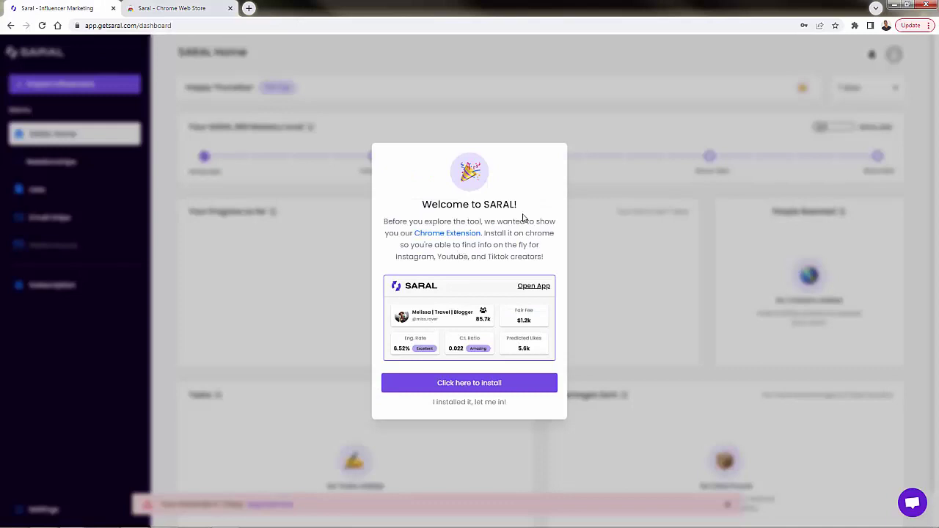
click(461, 402)
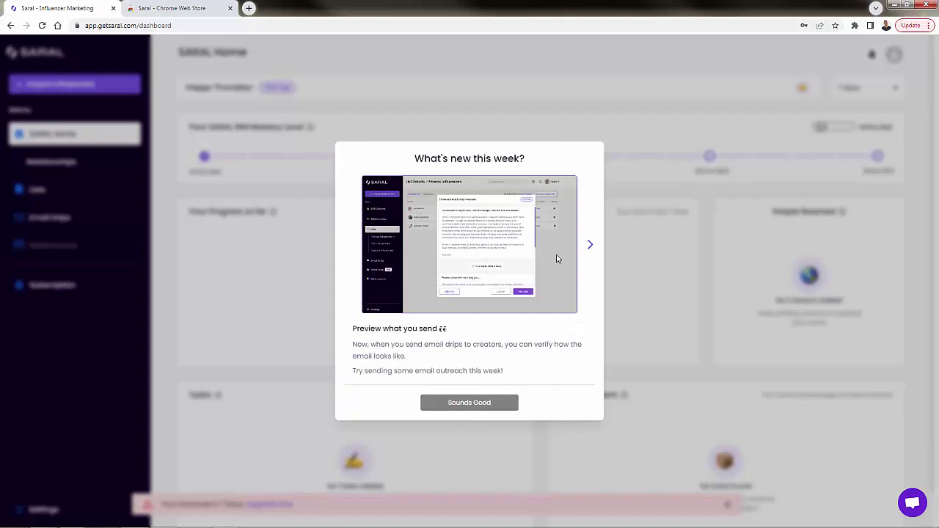
click(591, 246)
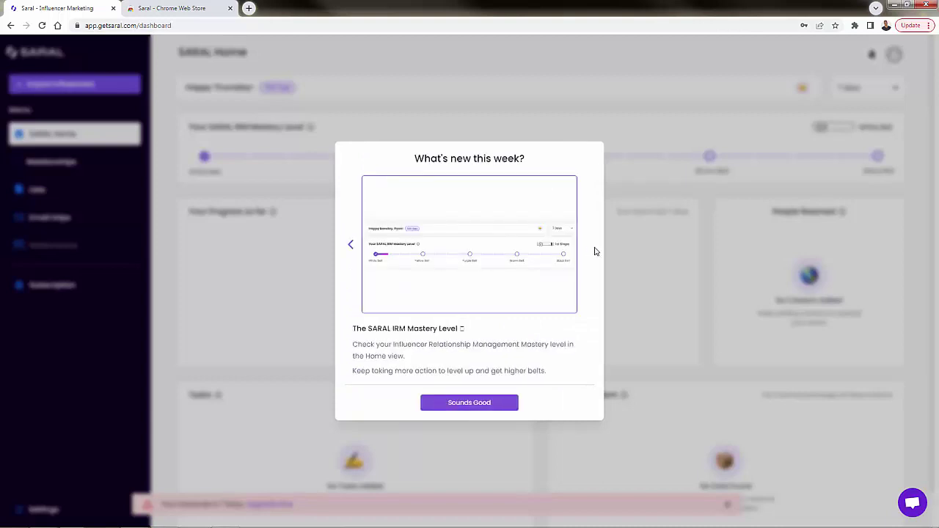
click(465, 408)
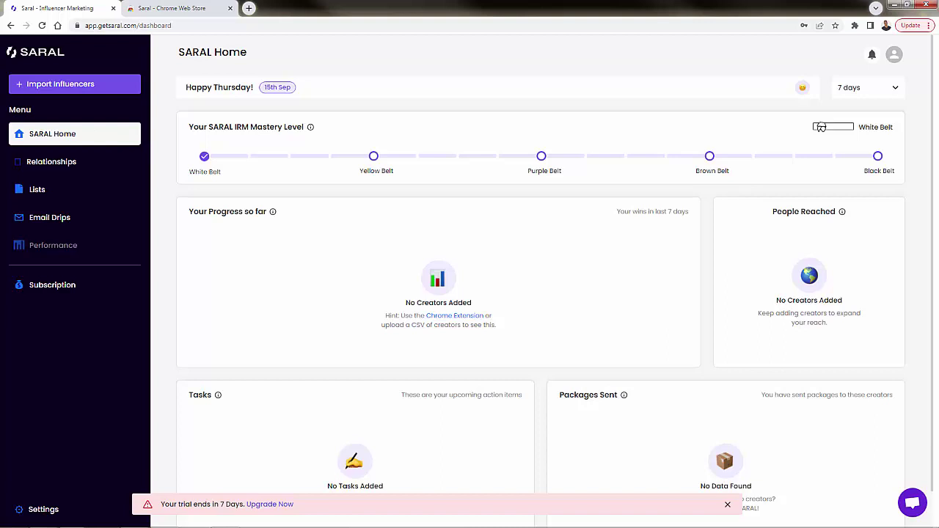
- Check the linked email account in the SARAL settings and return to the SARAL Home dashboard
click(44, 509)
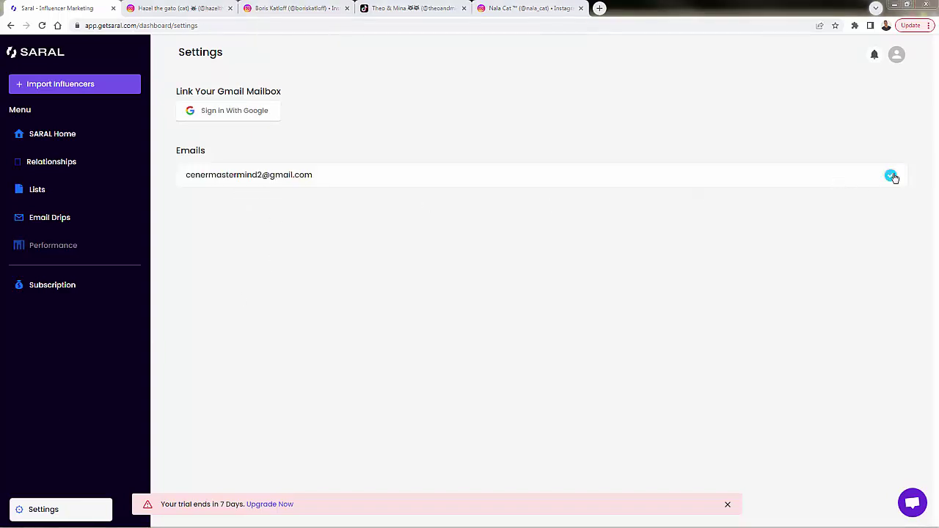
click(69, 143)
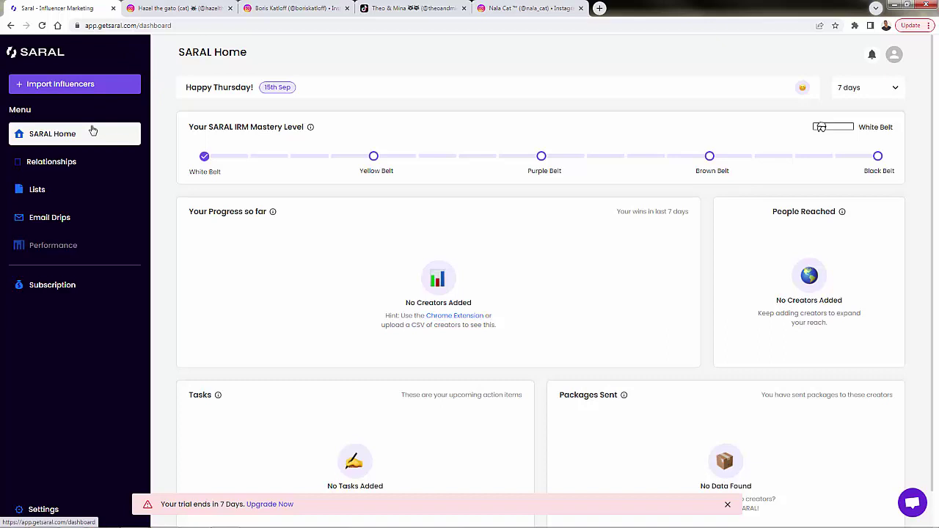
- View the hazelthegato Instagram profile's influencer statistics with the Saral extension
click(148, 7)
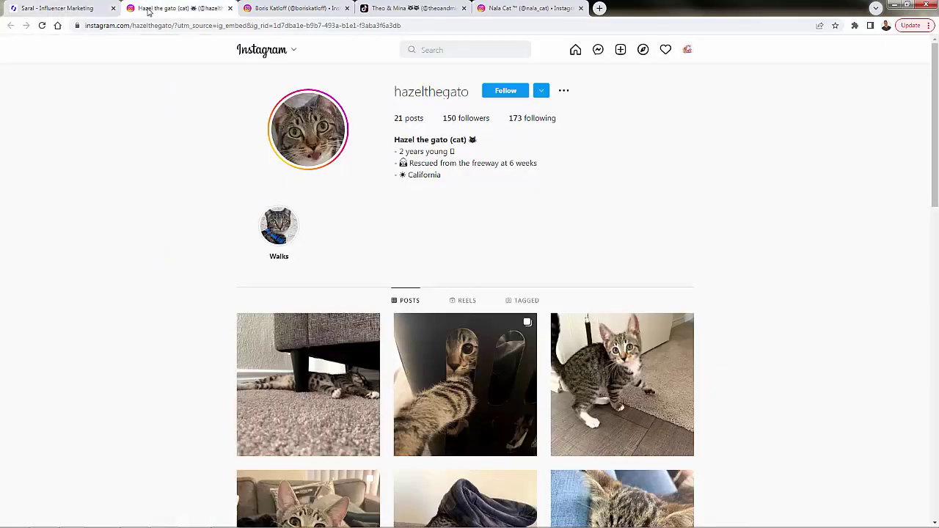
click(854, 26)
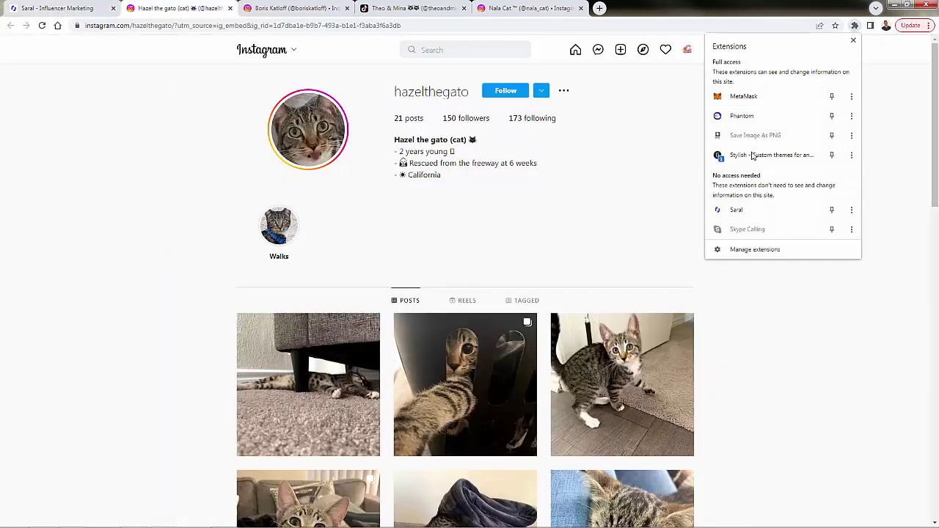
click(743, 210)
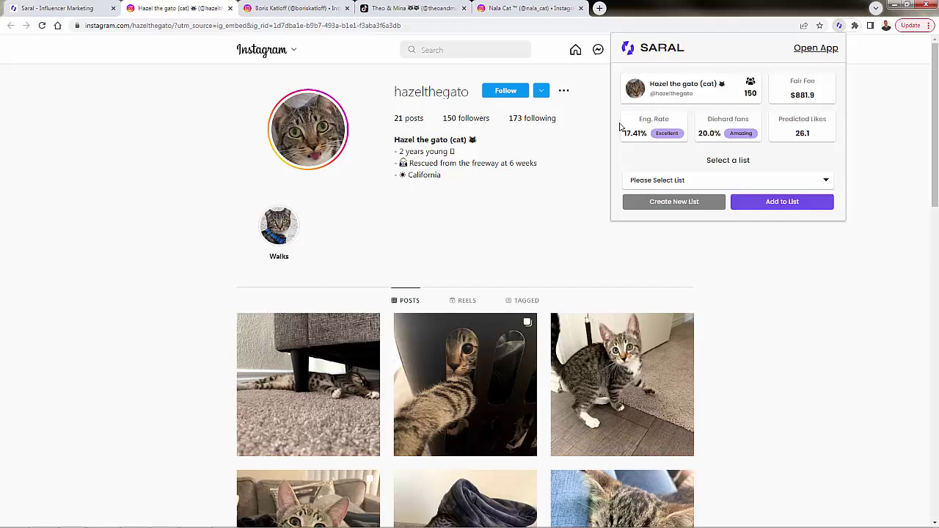
click(247, 11)
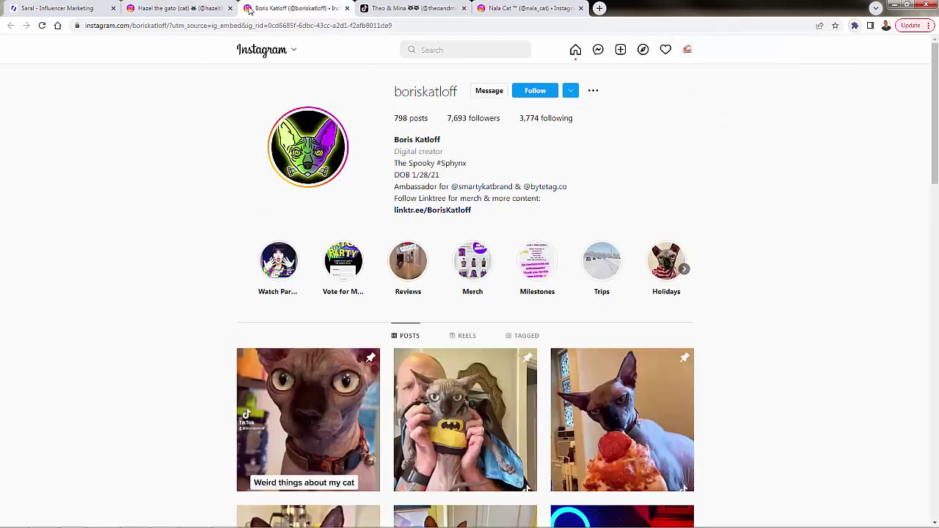
click(855, 25)
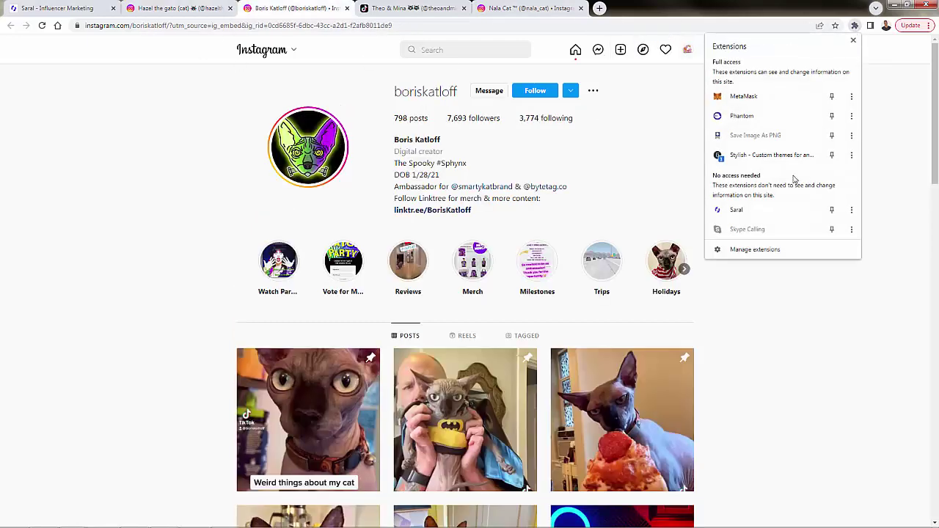
click(775, 211)
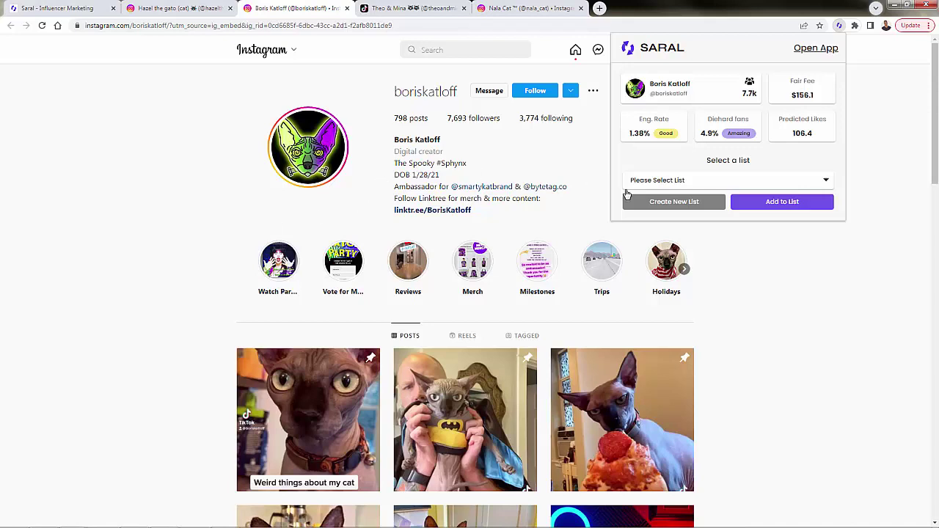
click(653, 189)
click(651, 196)
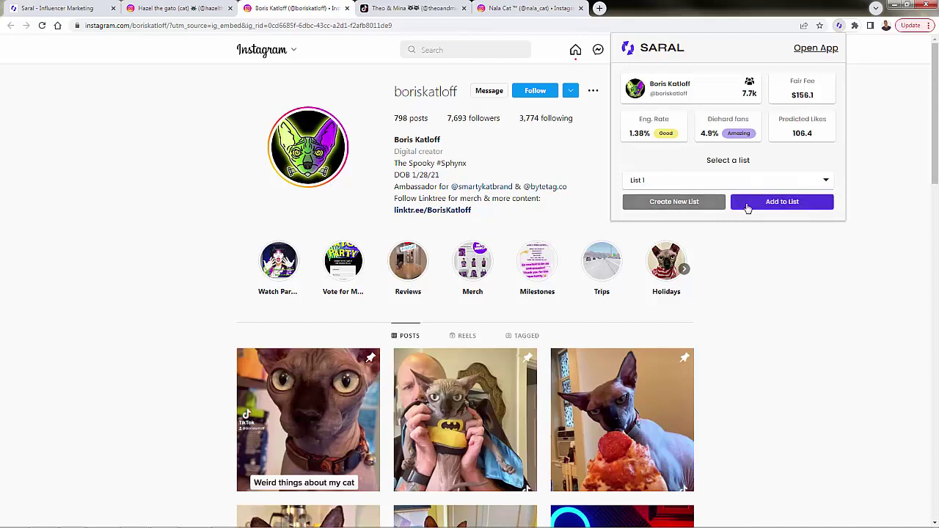
click(748, 206)
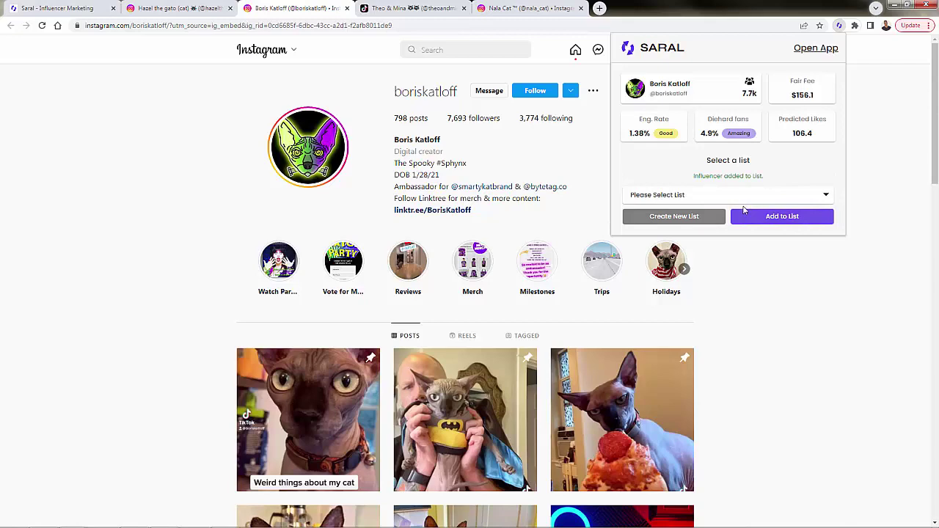
- Analyze the theoandmina TikTok profile with the Saral extension and add the creator to List 1
click(386, 8)
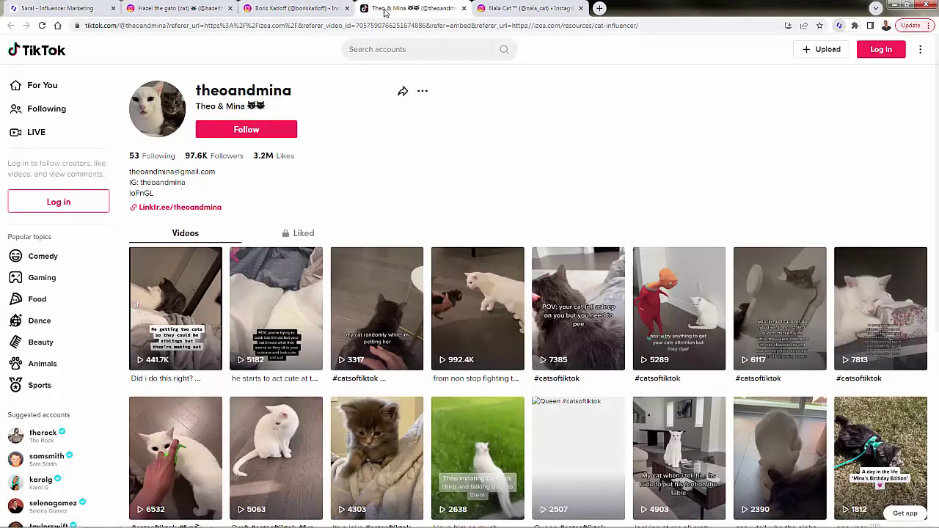
click(854, 25)
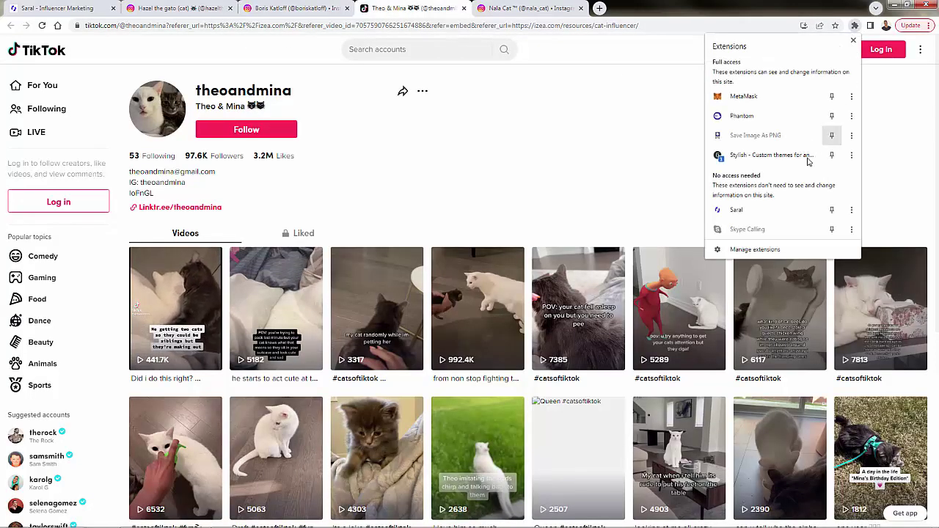
click(777, 210)
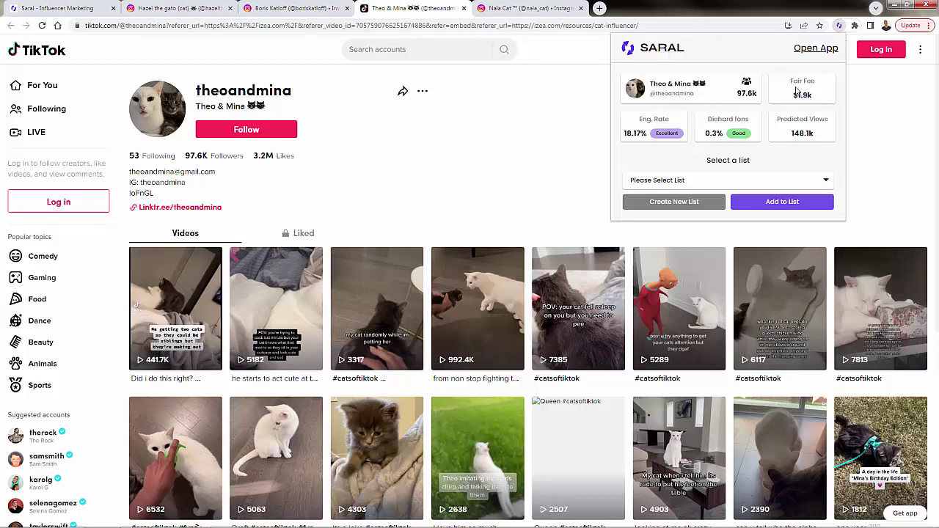
drag(775, 120, 825, 142)
click(824, 142)
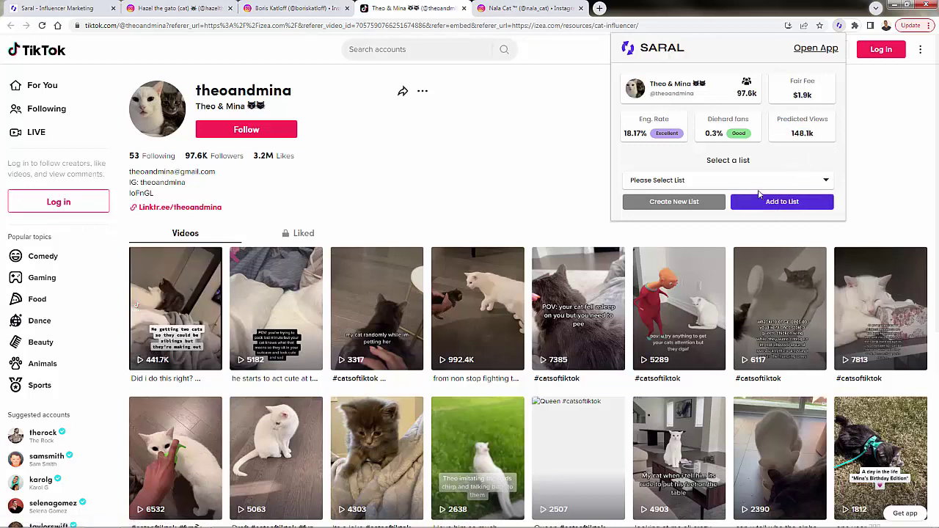
click(759, 181)
click(760, 195)
click(757, 204)
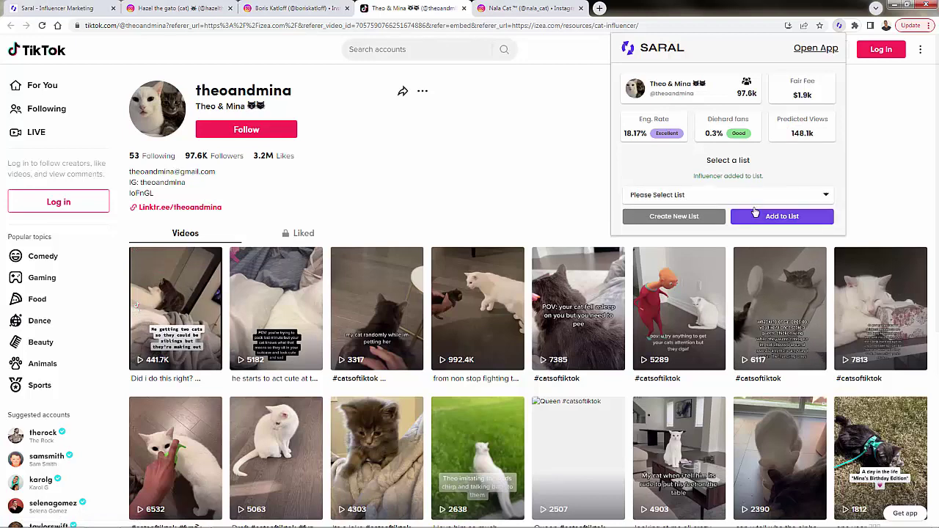
- Review the nala_cat Instagram profile's fair fee and diehard fans in the Saral extension and add the creator to List 1
click(528, 8)
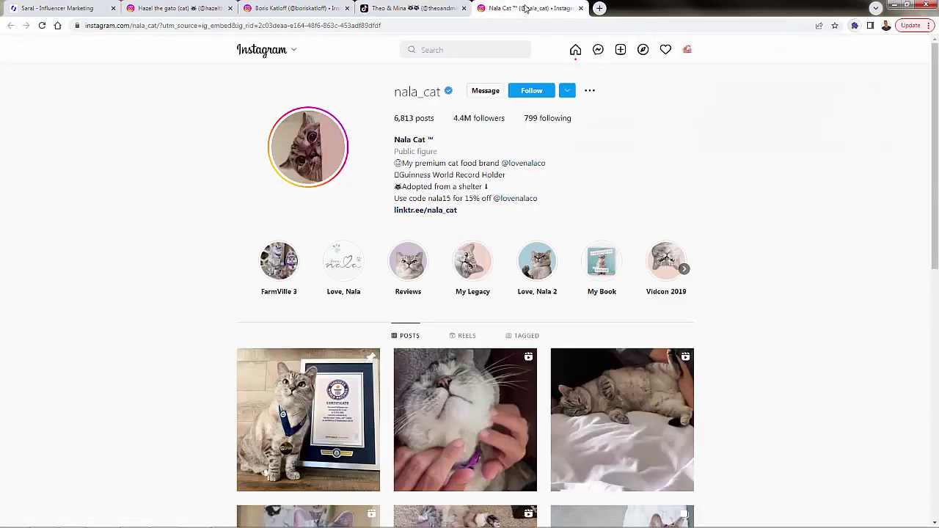
click(854, 25)
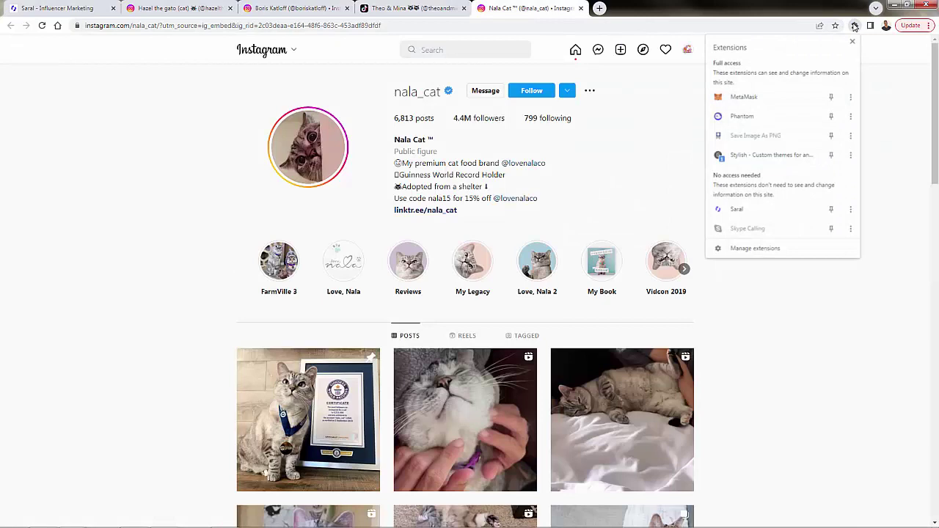
click(792, 211)
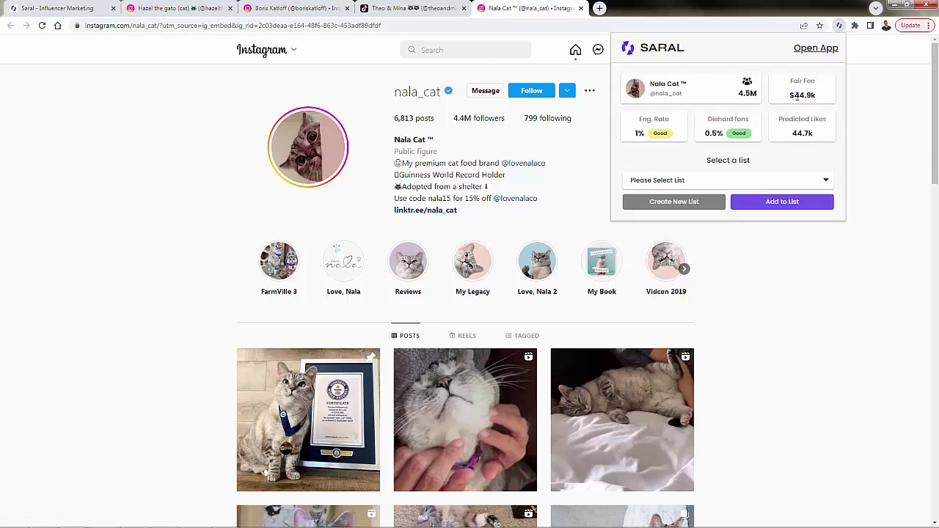
drag(790, 95, 819, 100)
click(821, 102)
drag(712, 134, 748, 137)
click(752, 141)
click(714, 181)
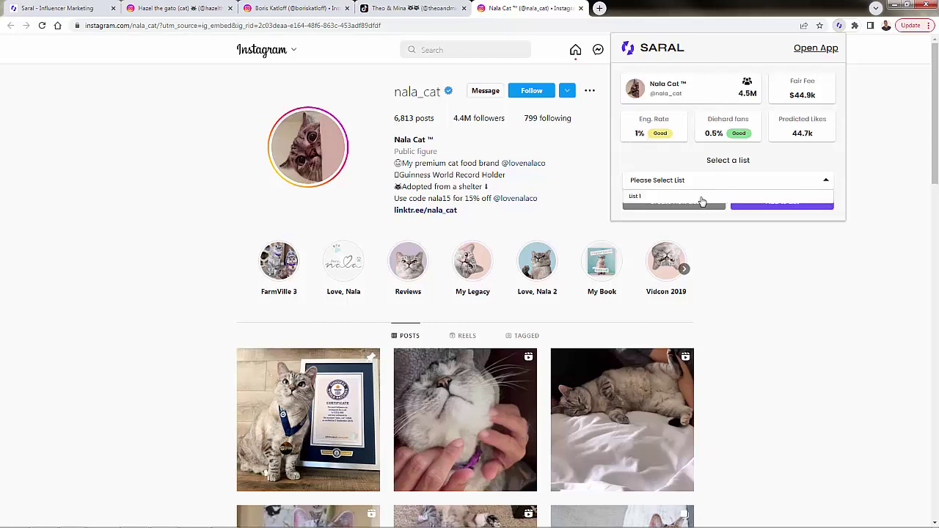
click(702, 199)
click(779, 208)
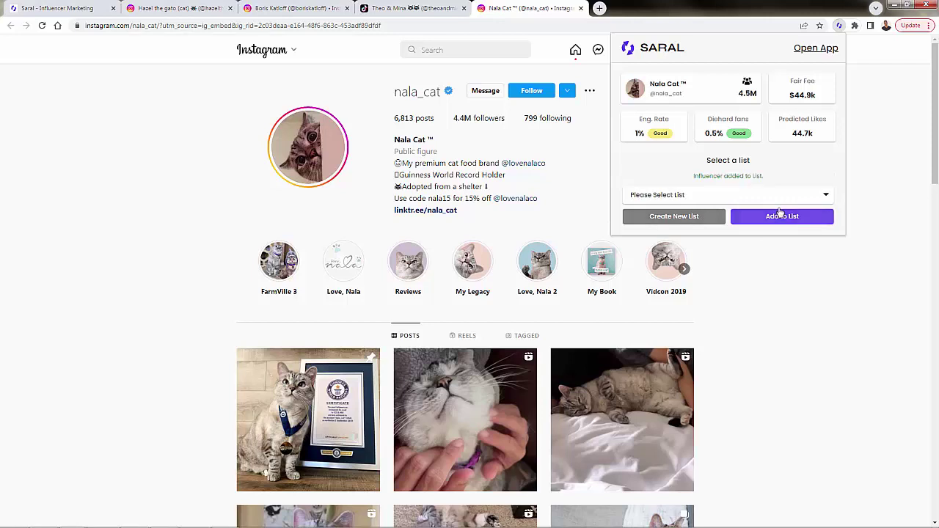
- Review the creator progress chart on the SARAL Home dashboard and open the details of List 1
click(76, 7)
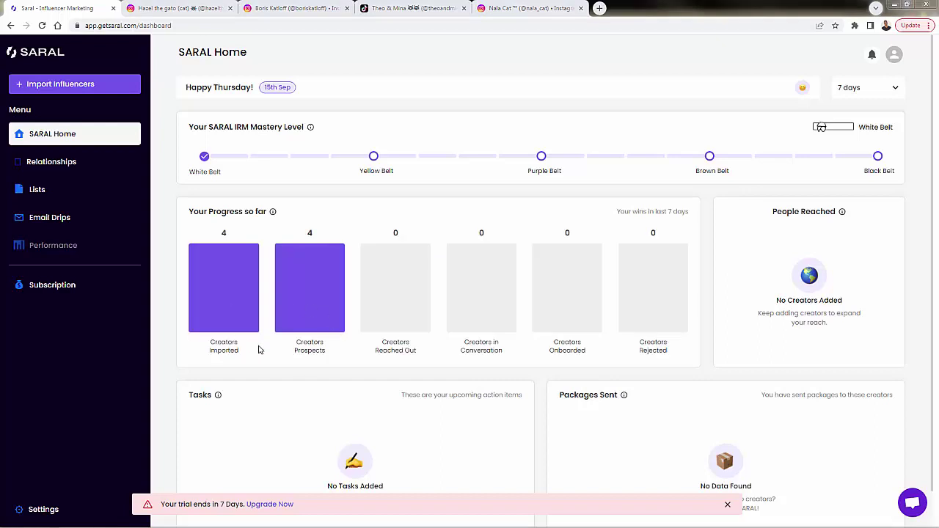
drag(298, 342, 387, 360)
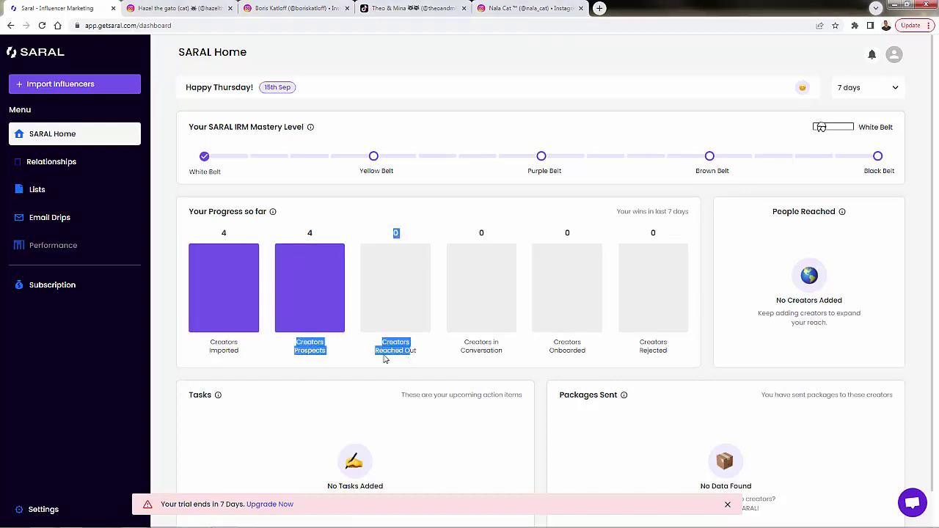
click(352, 357)
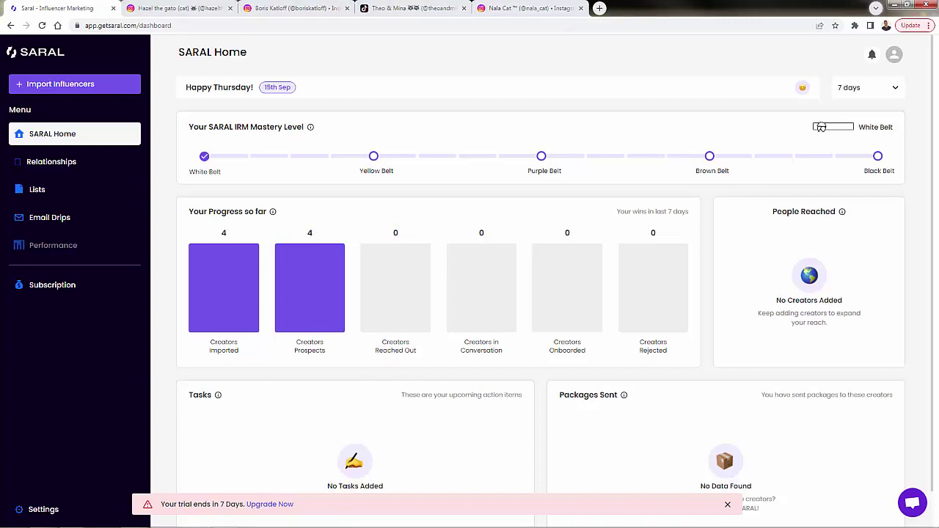
click(63, 192)
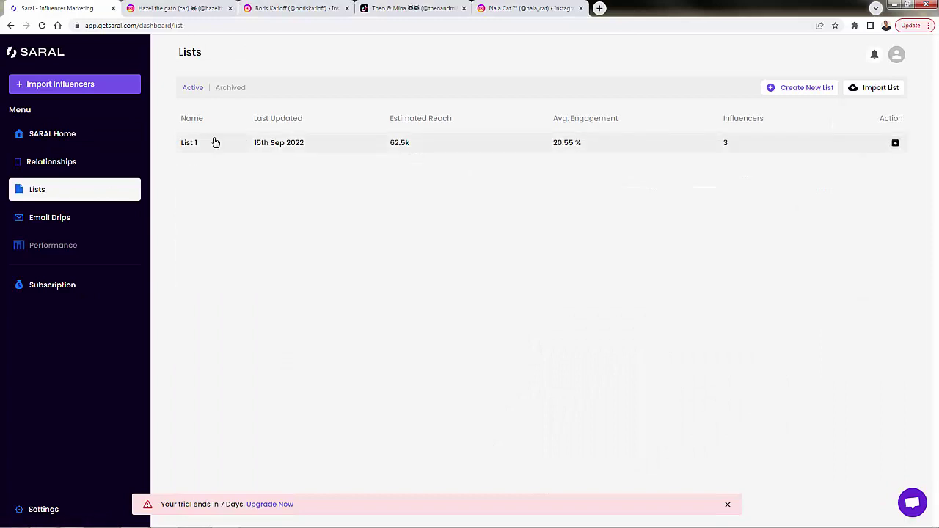
click(216, 143)
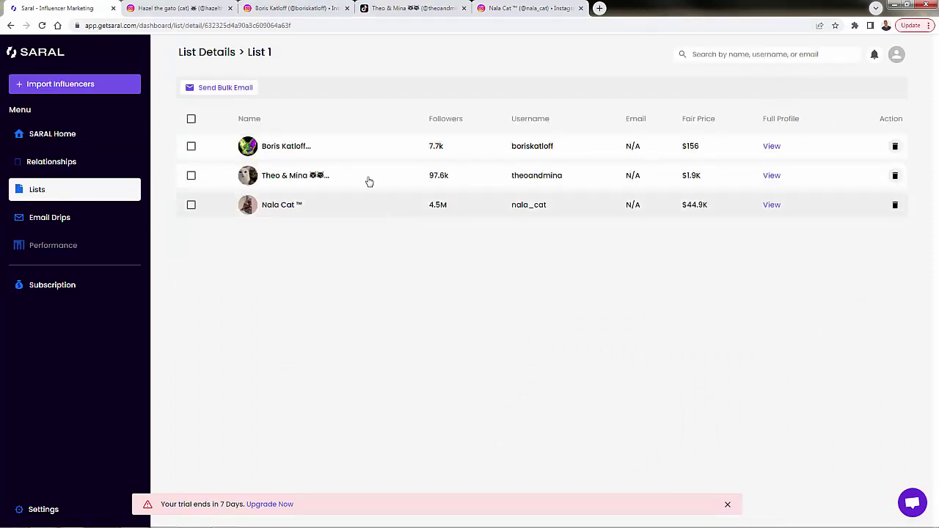
- Revisit the open Instagram and TikTok creator profiles and return to the SARAL web app
click(308, 8)
click(414, 8)
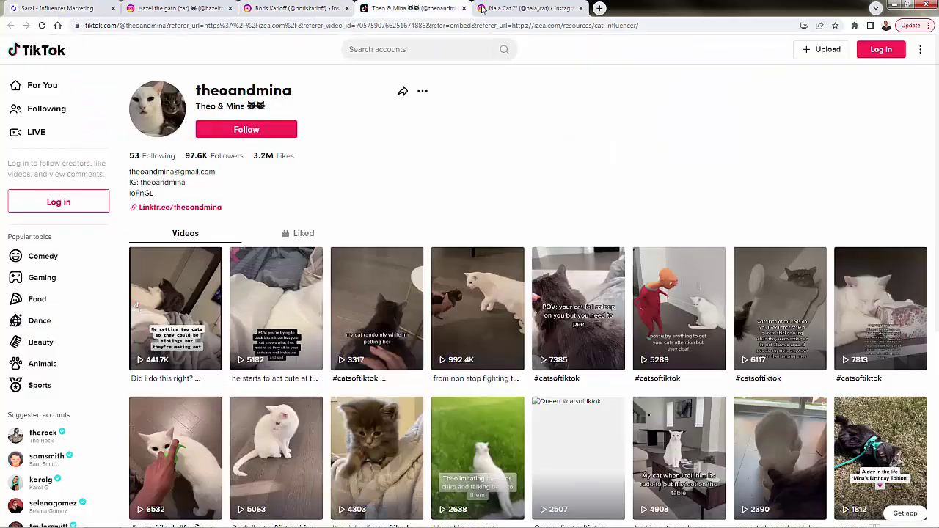
click(482, 8)
click(176, 8)
click(59, 8)
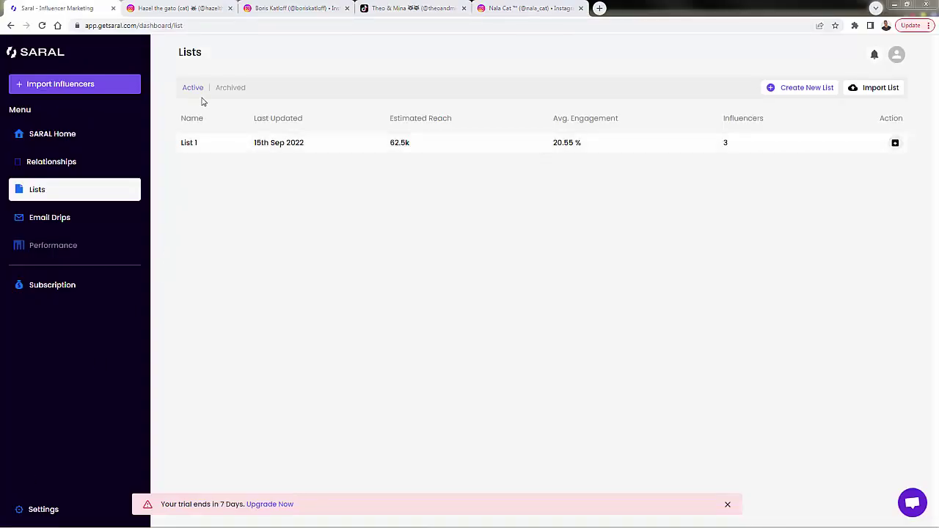
- Open the details of List 1 and select all of its influencers
click(50, 216)
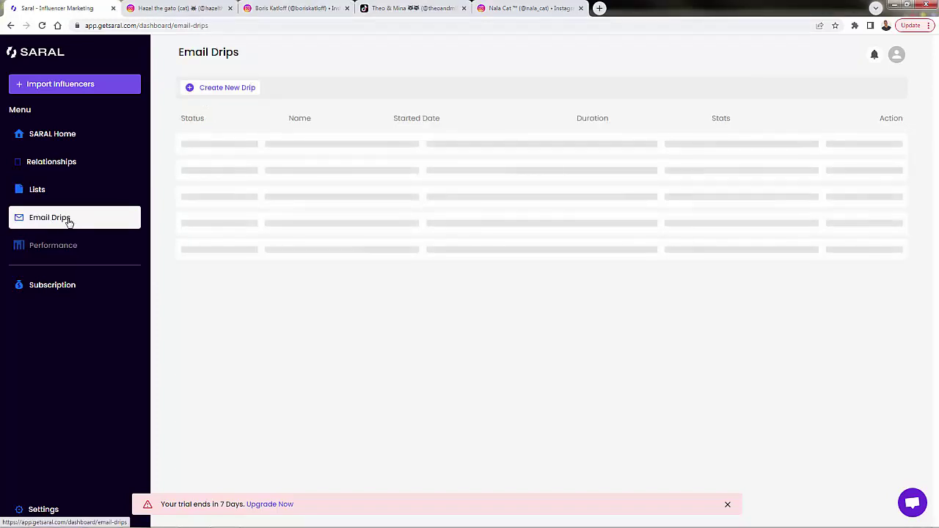
click(47, 198)
click(210, 147)
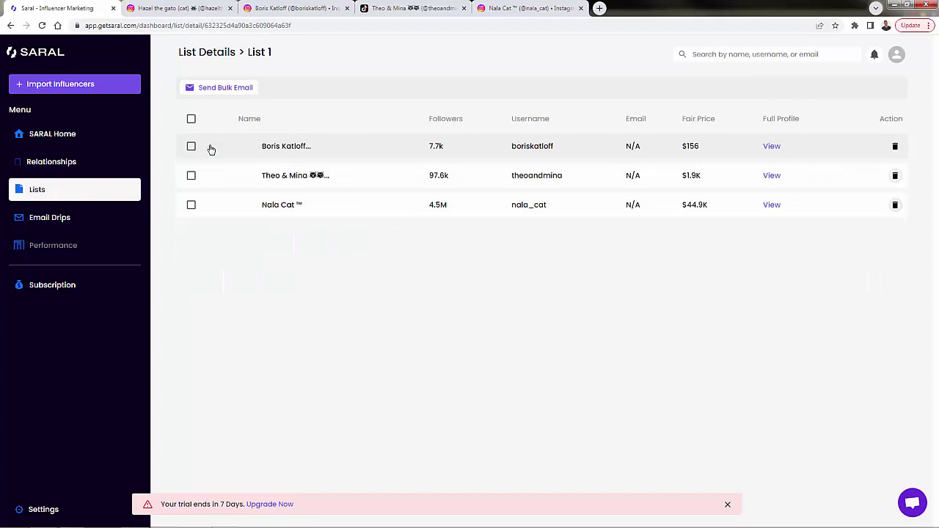
click(191, 119)
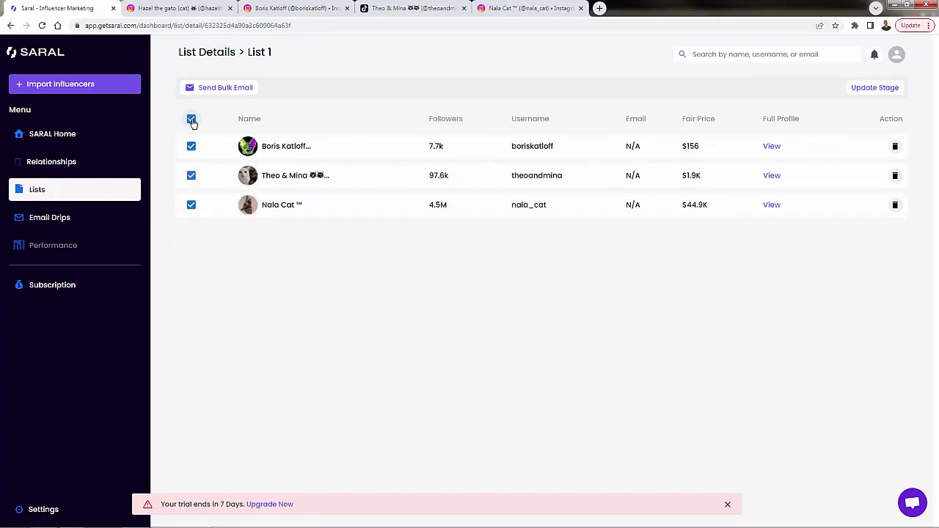
right_click(260, 262)
click(192, 262)
- Create a new email drip named Drip1
click(47, 218)
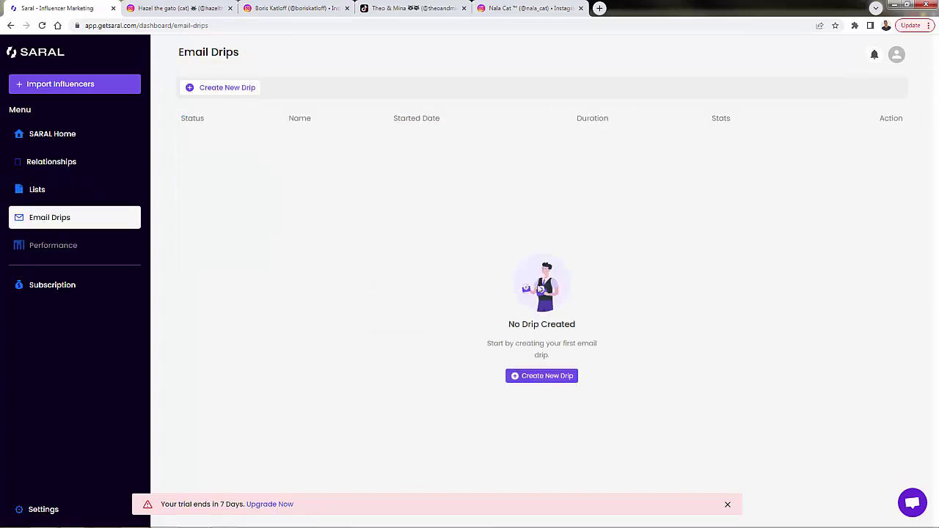
click(548, 376)
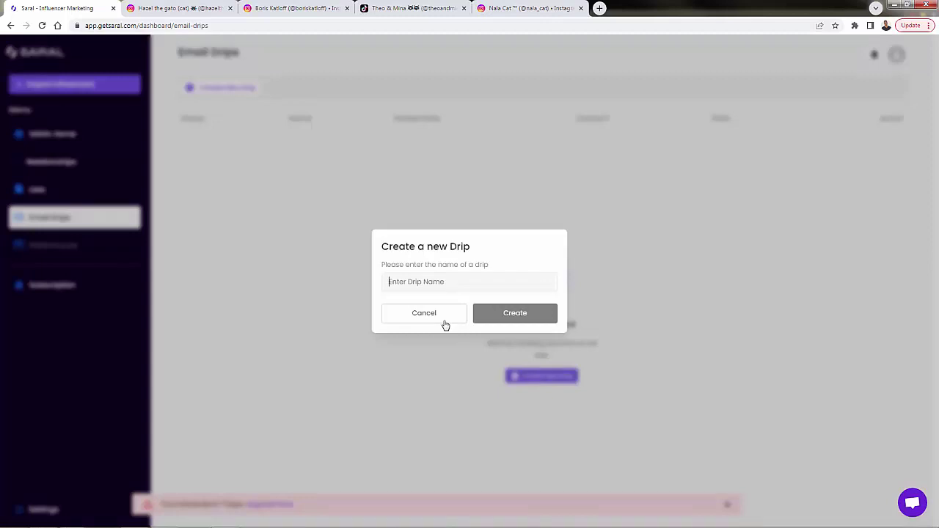
text(Drop)
key(BackSpace)
key(BackSpace)
text(ip)
click(480, 313)
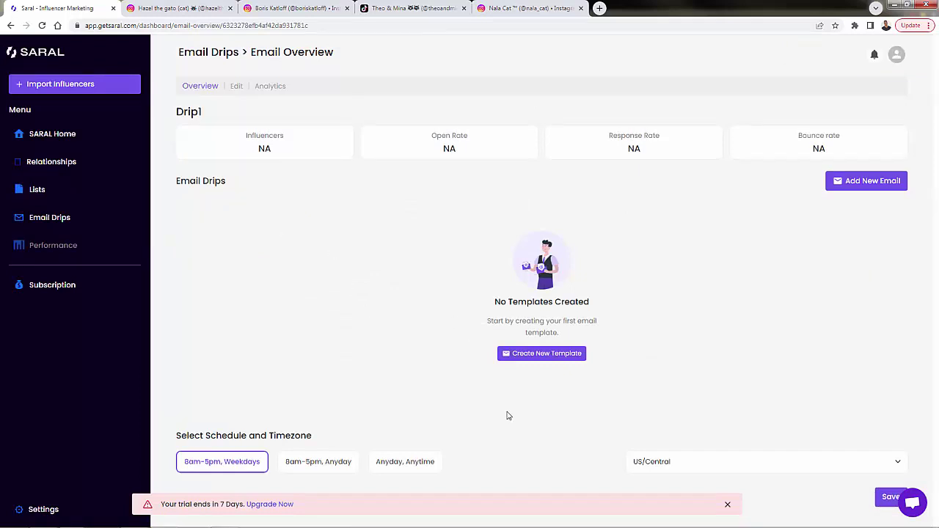
- Look through the timezone options for Drip1 and set its sending schedule to 8am-5pm, Anyday
click(671, 468)
scroll(669, 444, down, 1)
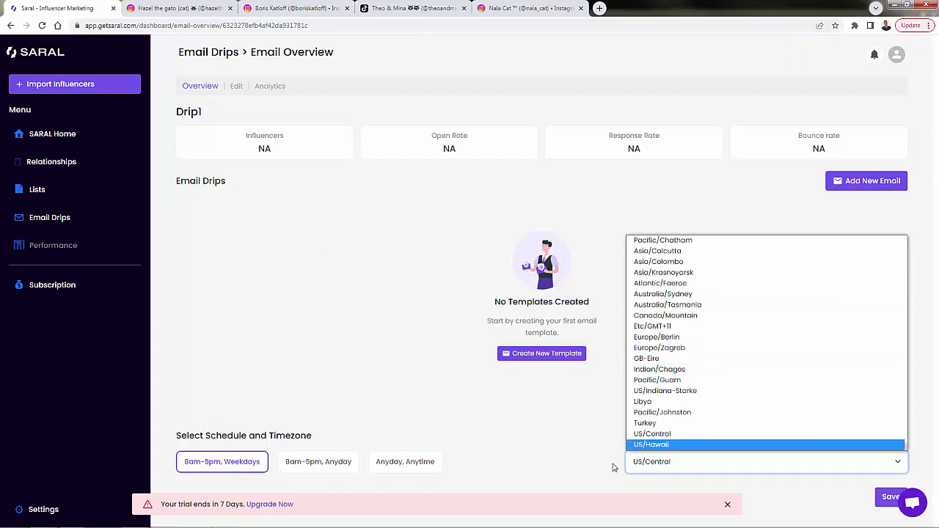
click(584, 466)
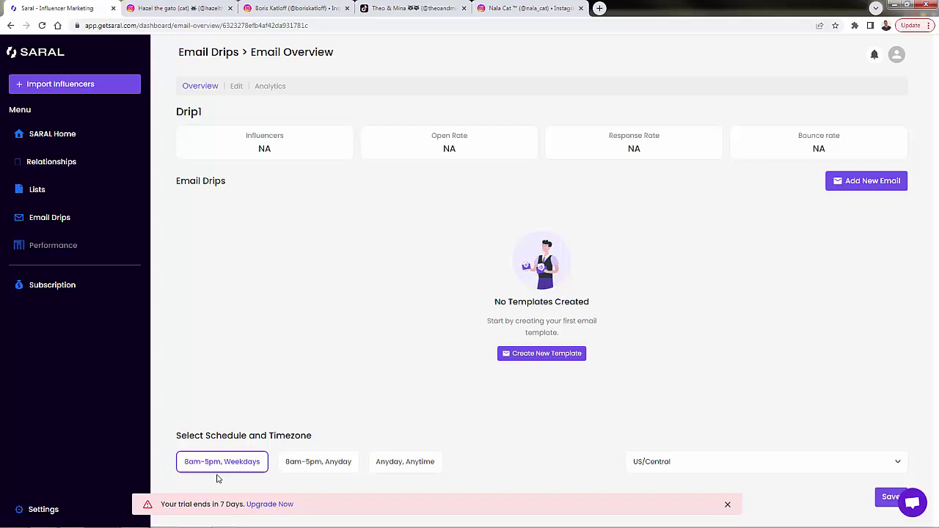
click(303, 467)
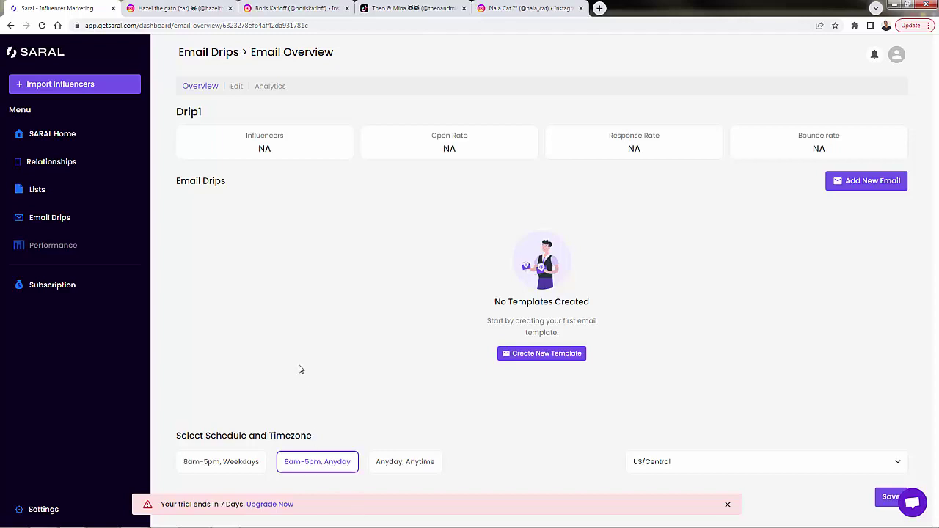
- Write the first drip email's content with a {{first_name}} greeting and a partnership pitch offering cat lover t-shirt samples for a post on insta
click(554, 358)
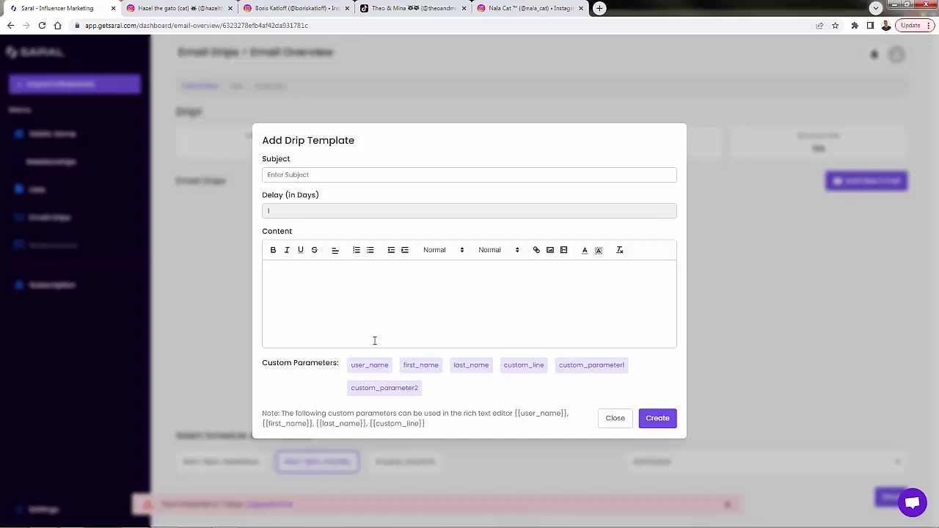
text(Hey)
click(417, 367)
text(we would love to partner with)
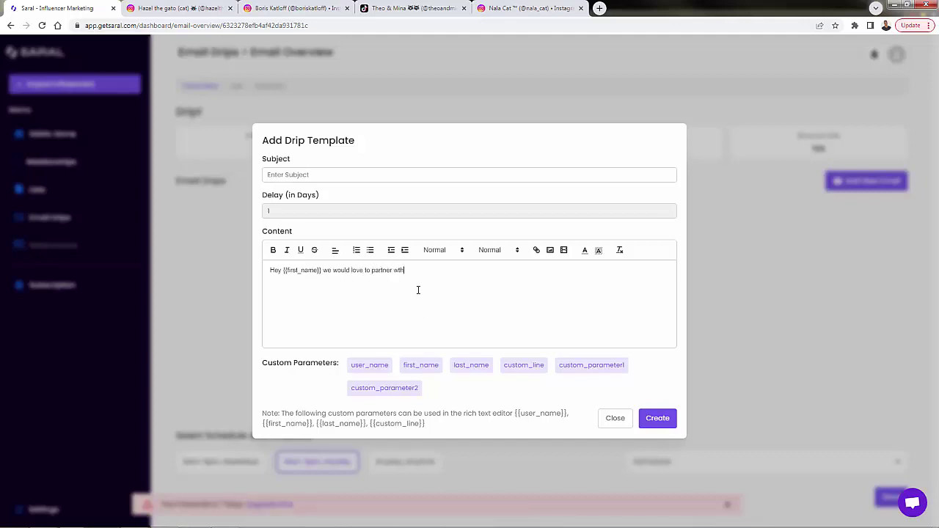
text( you. Your audience will LOVE our products they are all)
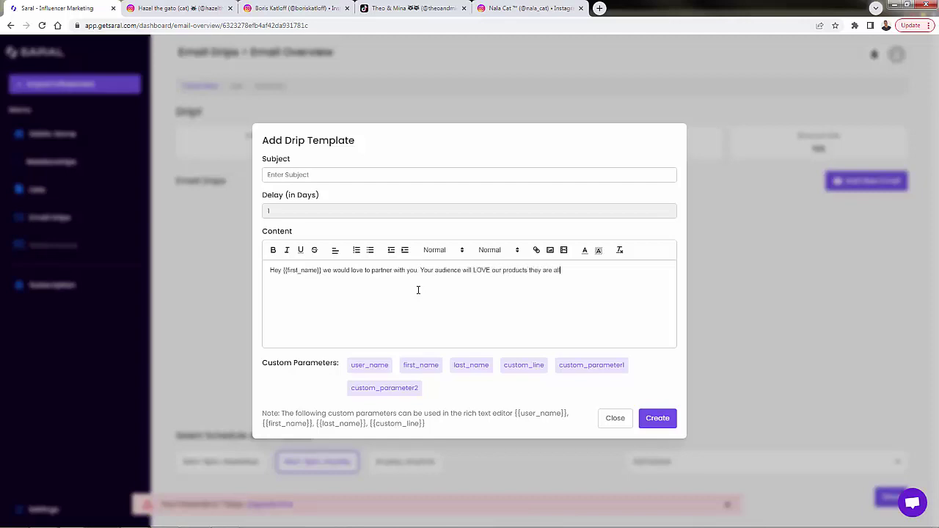
text( cat lover t-shirts. We'd love to send you a few samples)
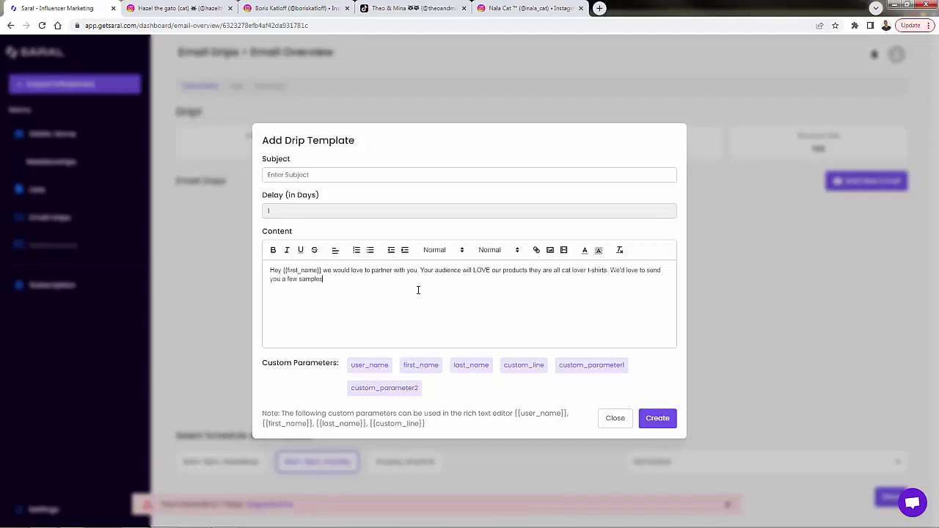
text( for a post on insta)
- Give the email the subject "Paid Sponsorship From A Cat Lover" and create the template
click(340, 175)
click(339, 188)
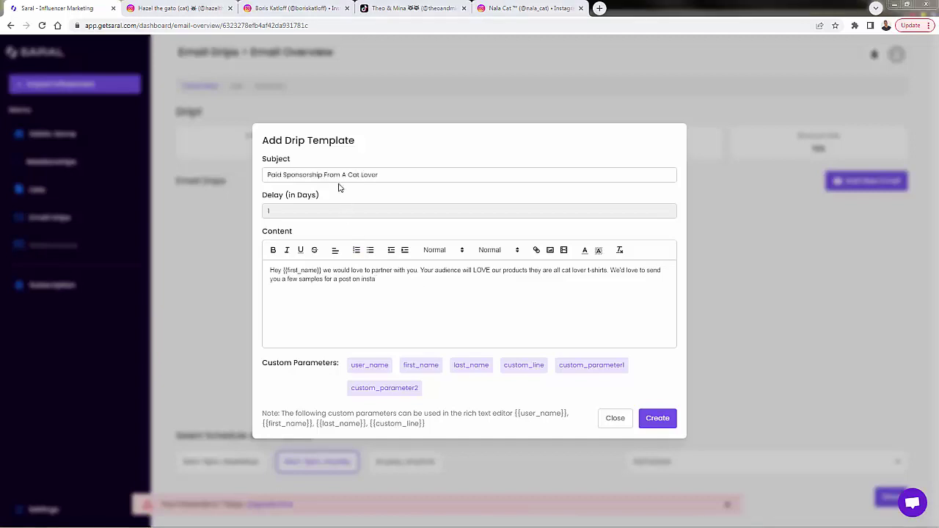
click(656, 421)
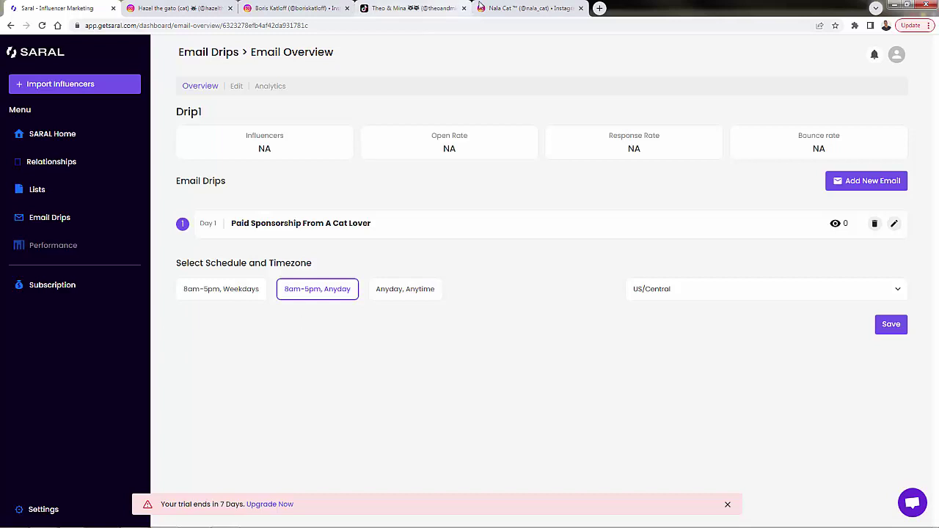
- Add a second email to Drip1 with a 2-day delay, praising {{user_name}} and proposing a promo through paid campaigns or revenue share plus cat lover products
click(502, 8)
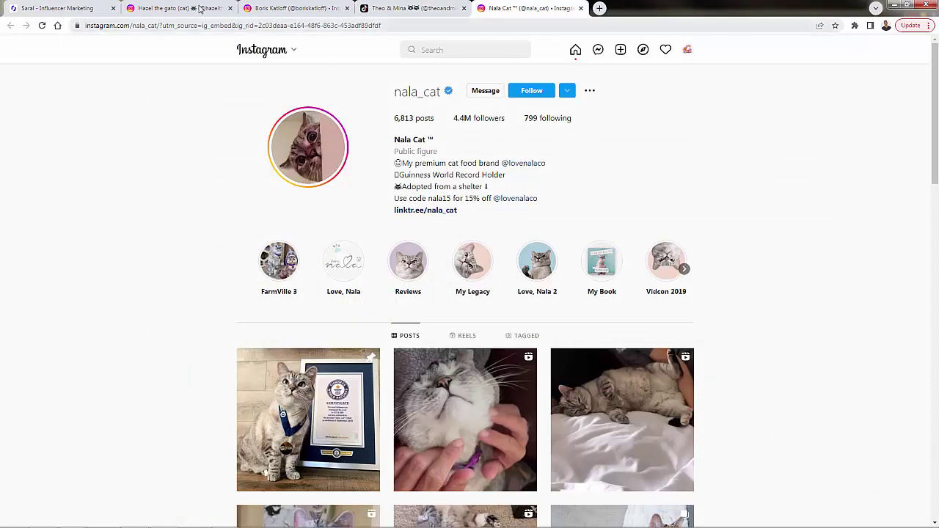
click(70, 8)
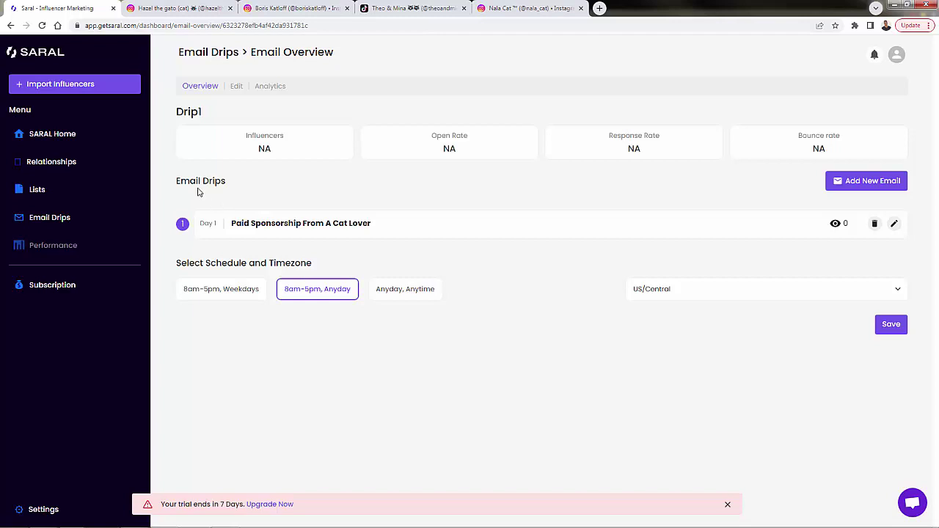
click(867, 189)
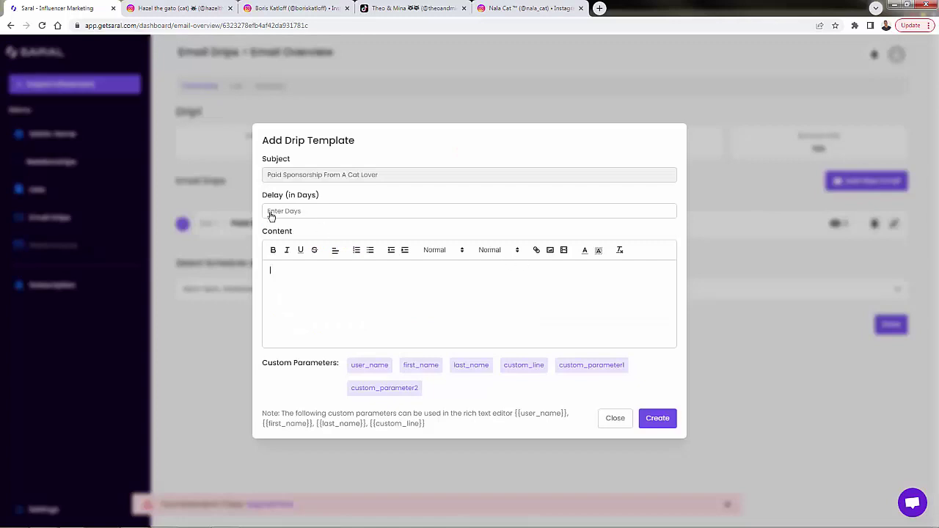
text(2)
text(Our customers won't stop talking about {{user_name}} !  What can we do to run a promo with you? We are open to paid campaigns or even revenue share + you'll get some of our amazing cat lover products. Please let us know if you're interested!)
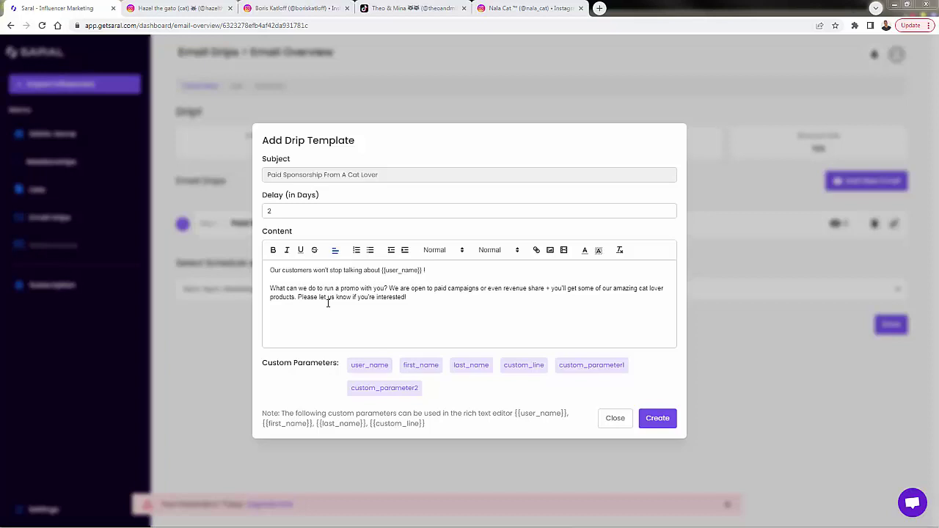
triple_click(299, 271)
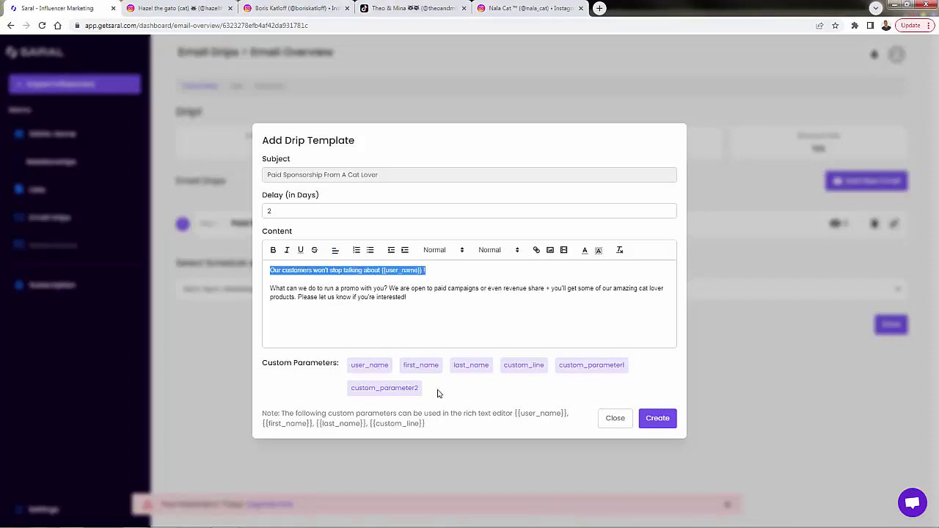
click(369, 282)
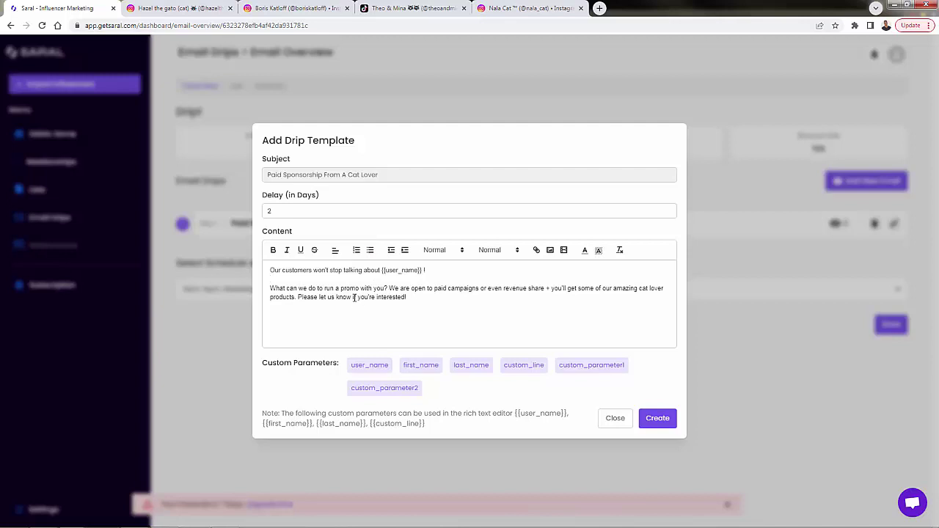
drag(432, 300, 297, 287)
click(298, 288)
click(660, 420)
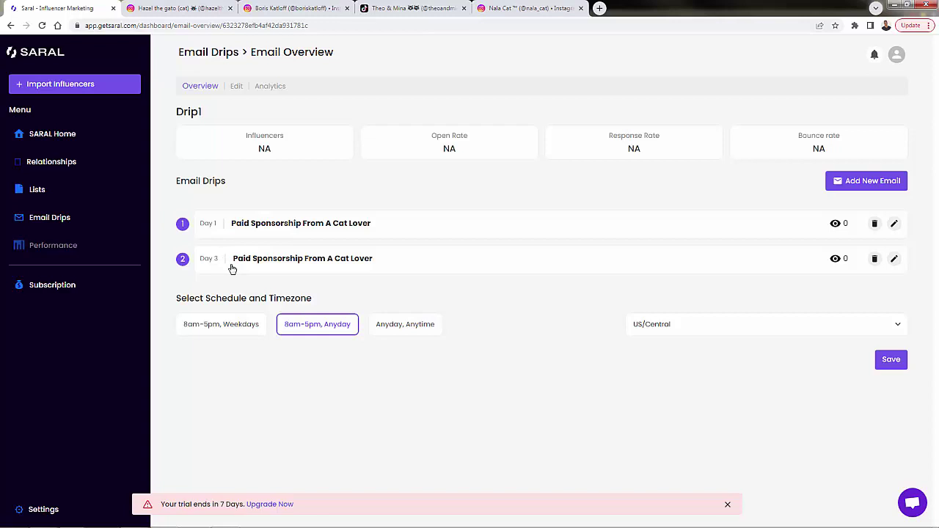
- Set the second drip email's delay to 20 days
click(893, 258)
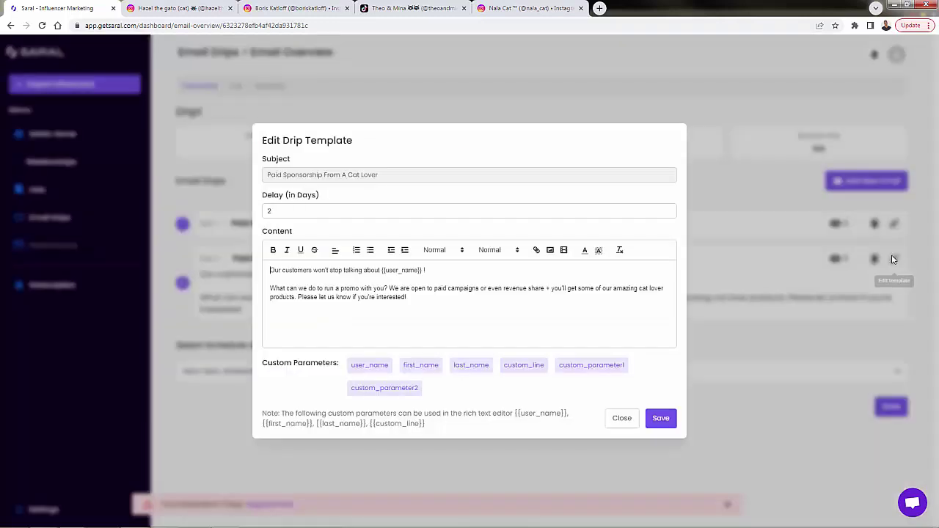
double_click(286, 209)
text(21)
click(660, 418)
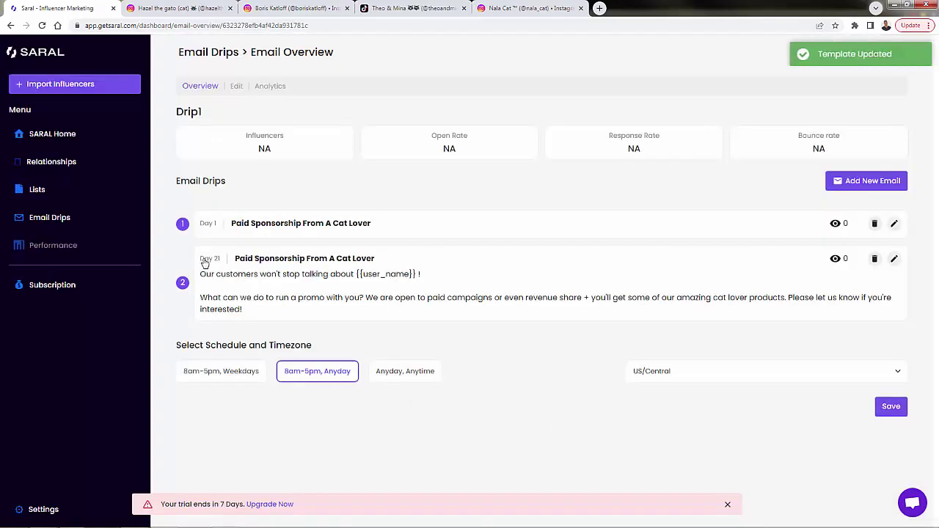
- Shorten the second drip email's delay so that it is scheduled for Day 2
click(893, 258)
double_click(293, 212)
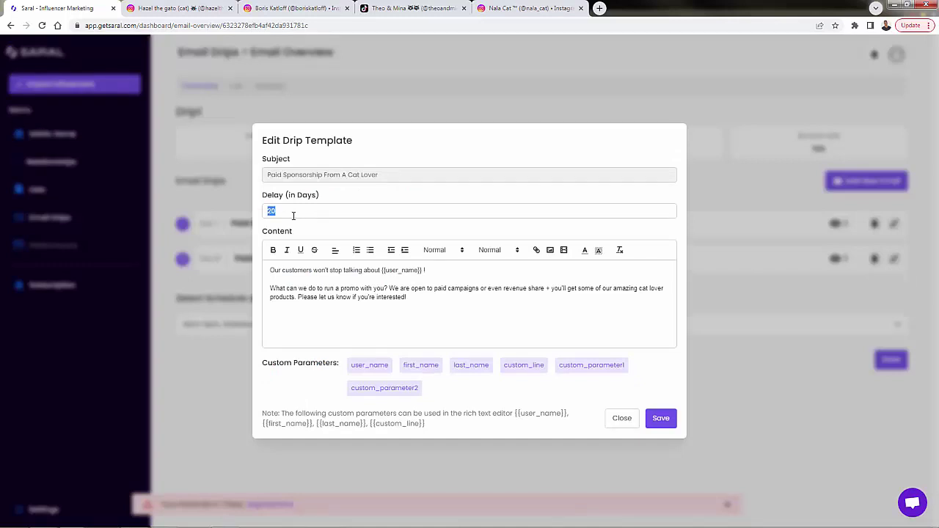
text(2)
click(665, 423)
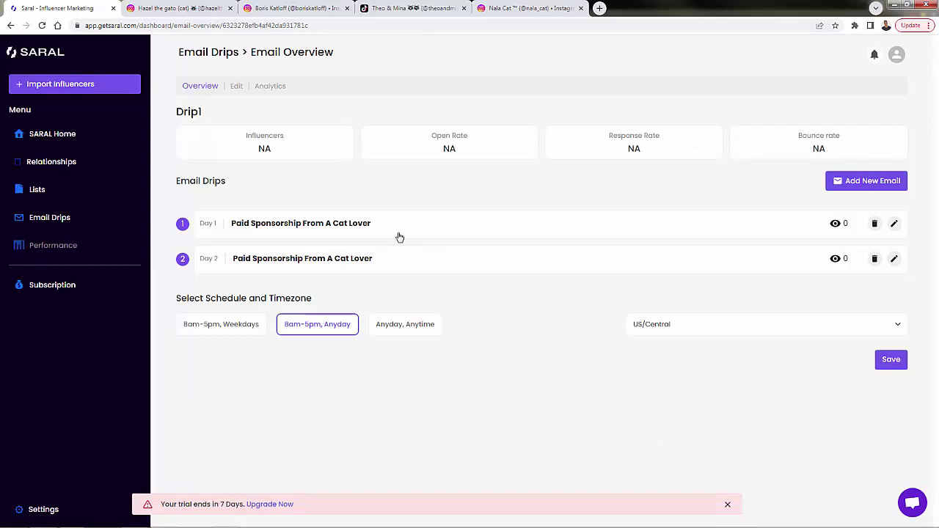
- Review the form for adding another email, and Drip1's response rate and schedule section
click(892, 187)
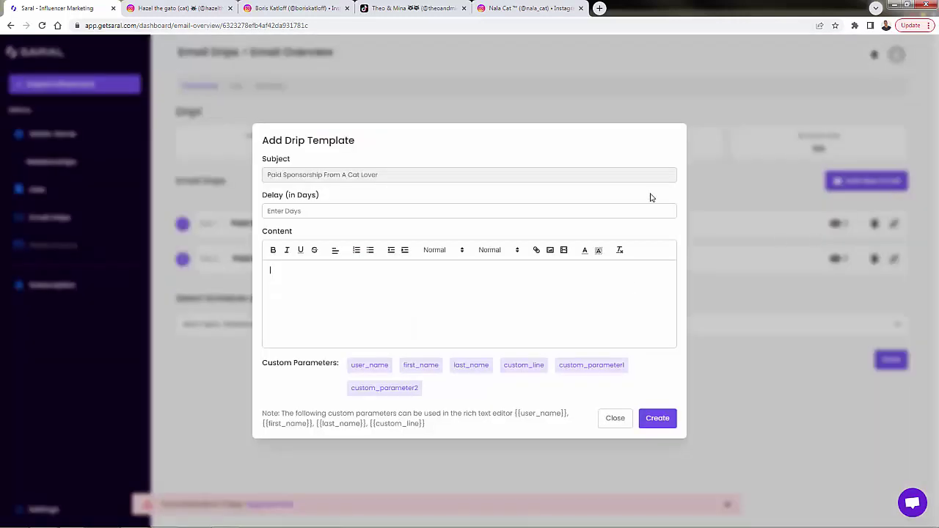
click(615, 418)
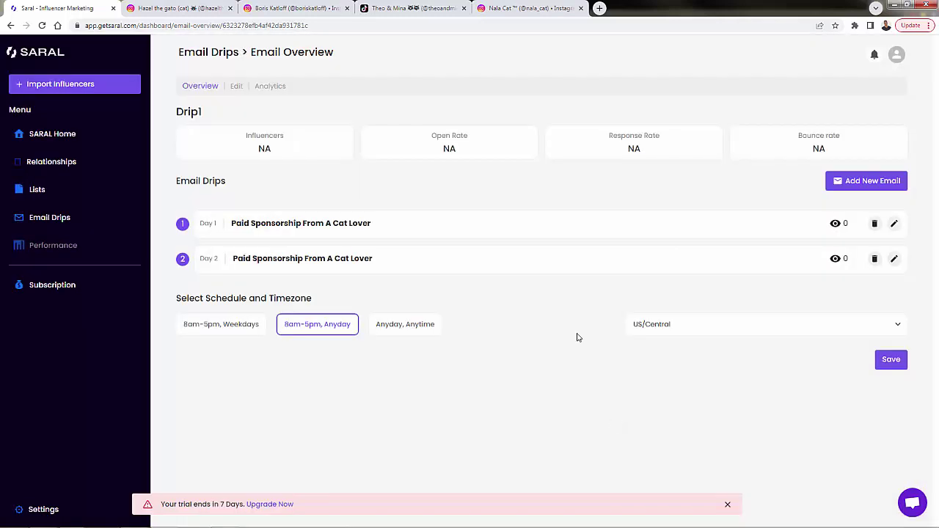
click(504, 15)
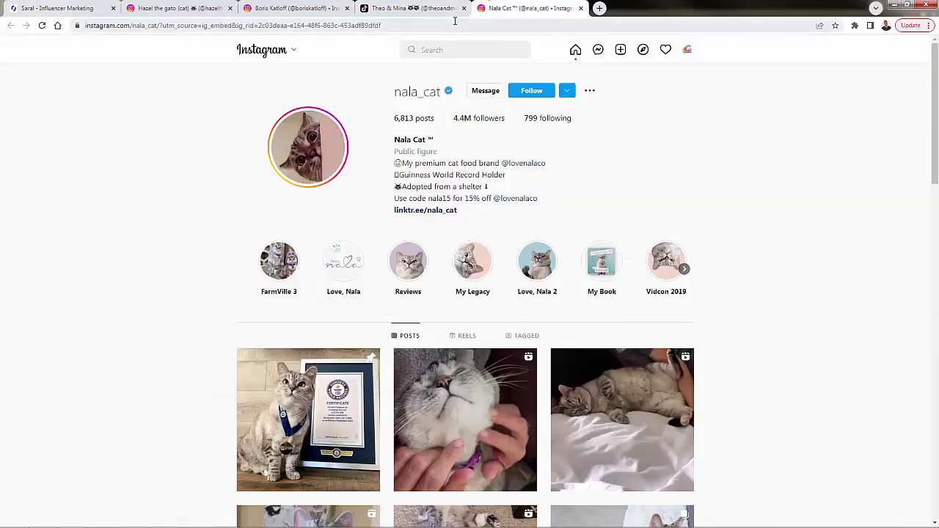
click(66, 12)
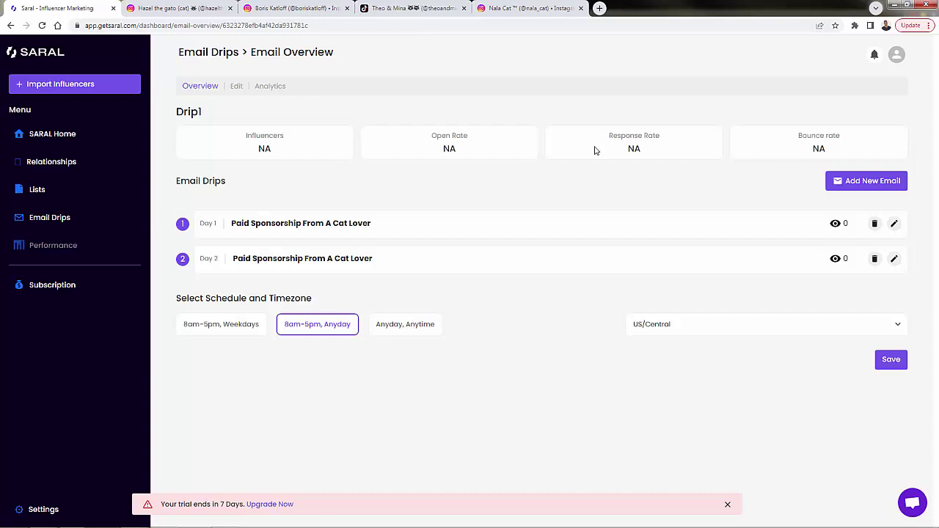
drag(595, 149, 660, 149)
click(660, 151)
drag(206, 298, 328, 298)
click(327, 298)
- Switch Drip1 on in the Email Drips list and open the Relationships board
click(44, 135)
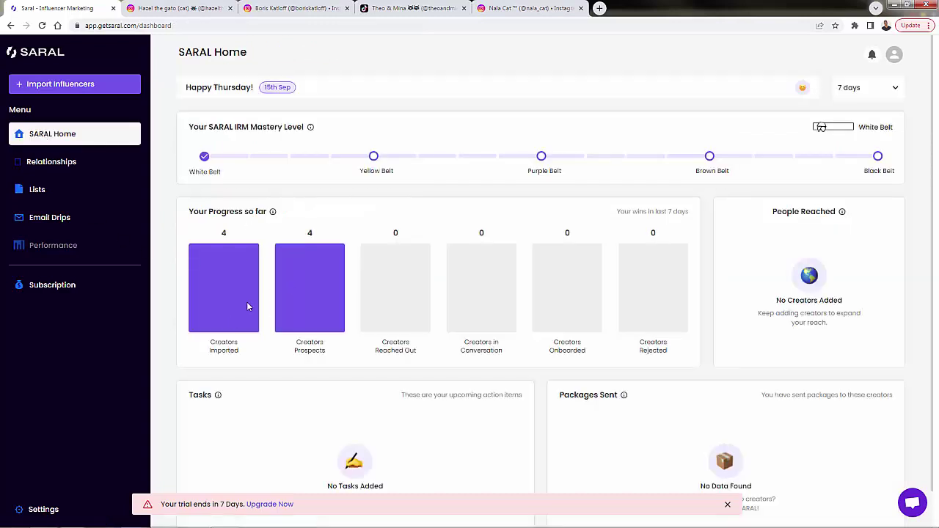
click(52, 190)
right_click(56, 226)
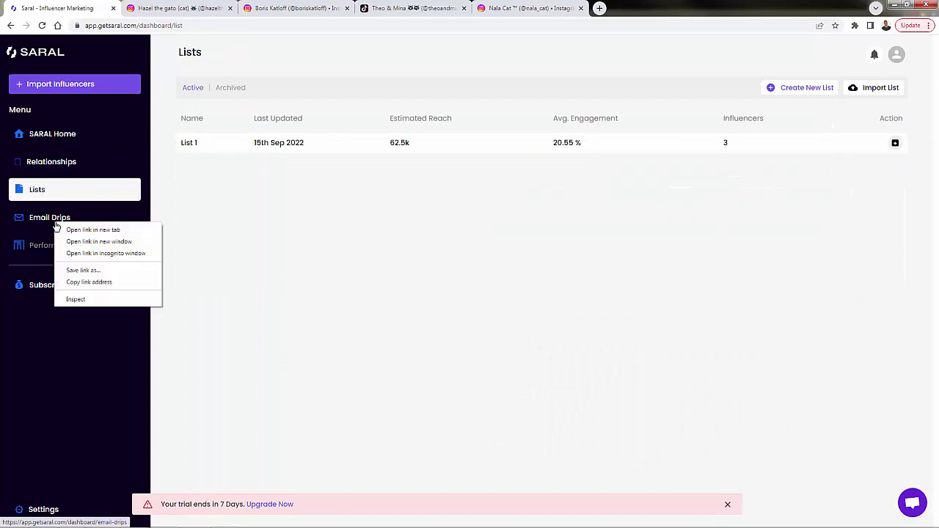
click(51, 223)
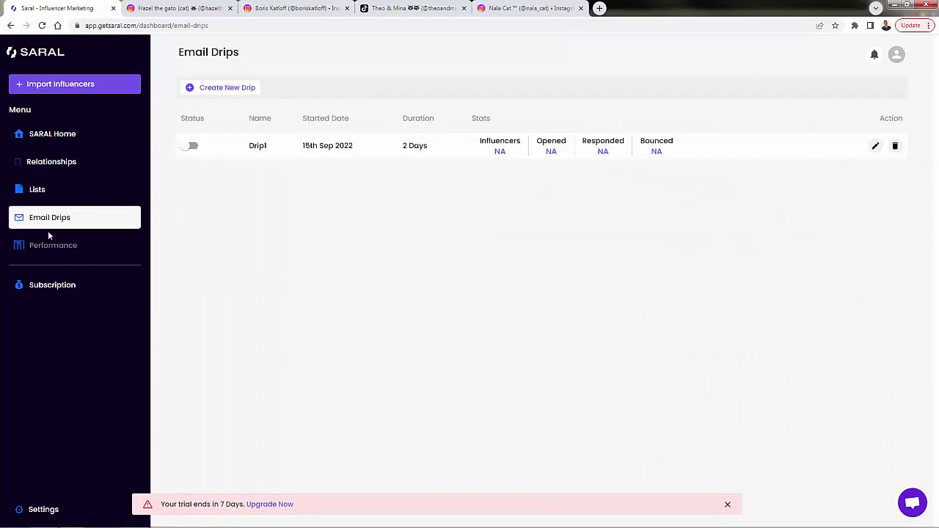
click(187, 150)
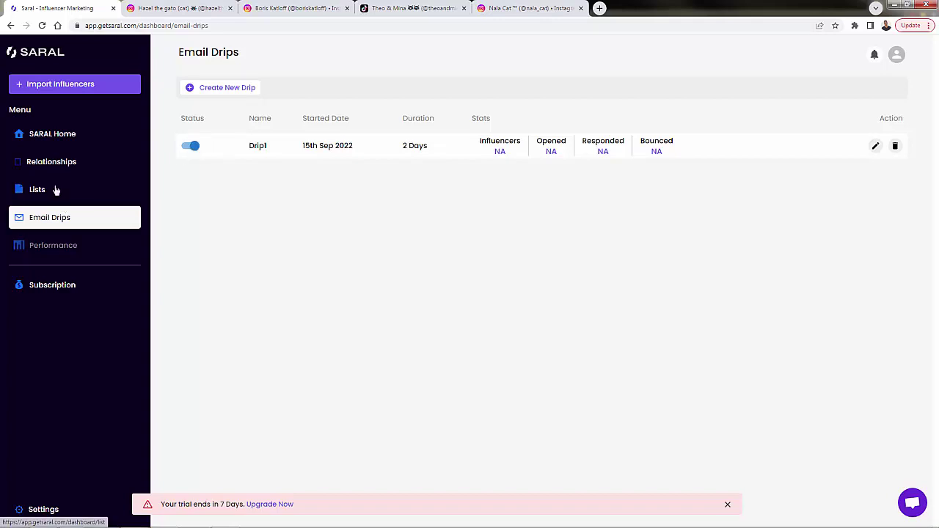
click(51, 162)
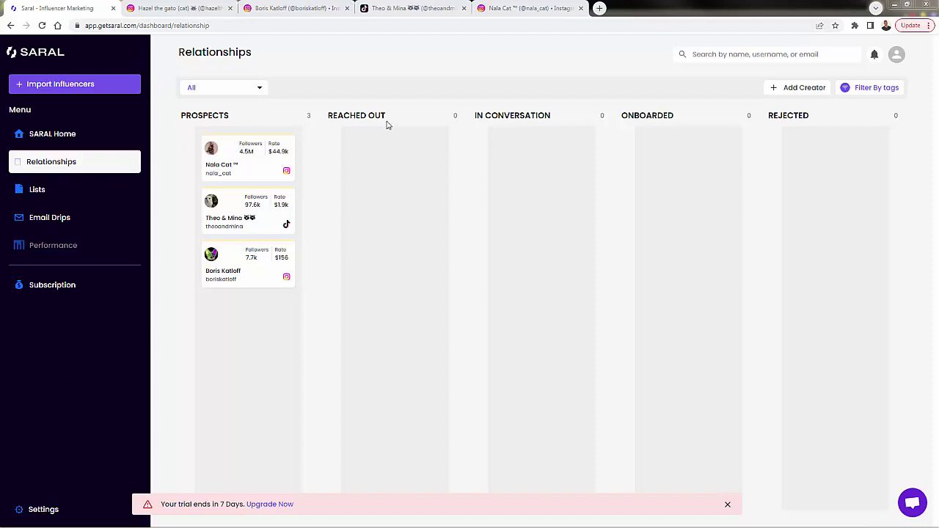
double_click(211, 123)
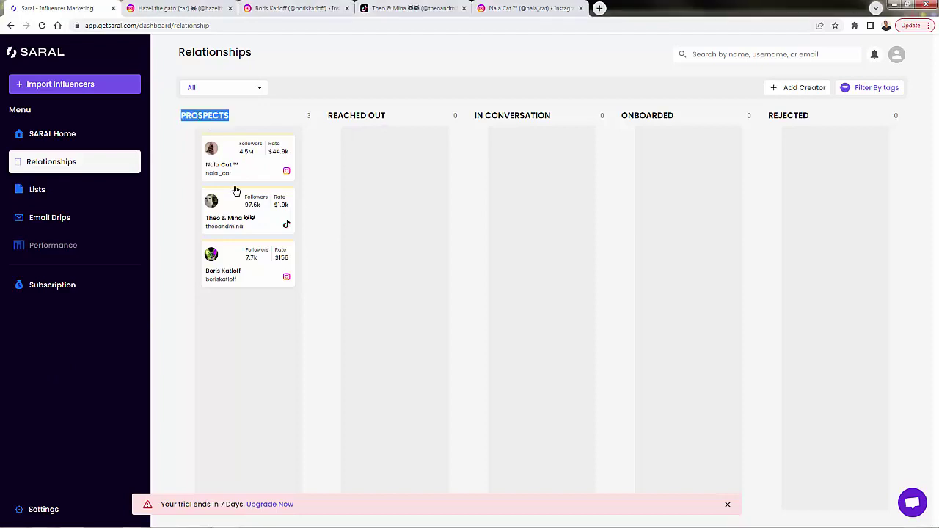
click(397, 119)
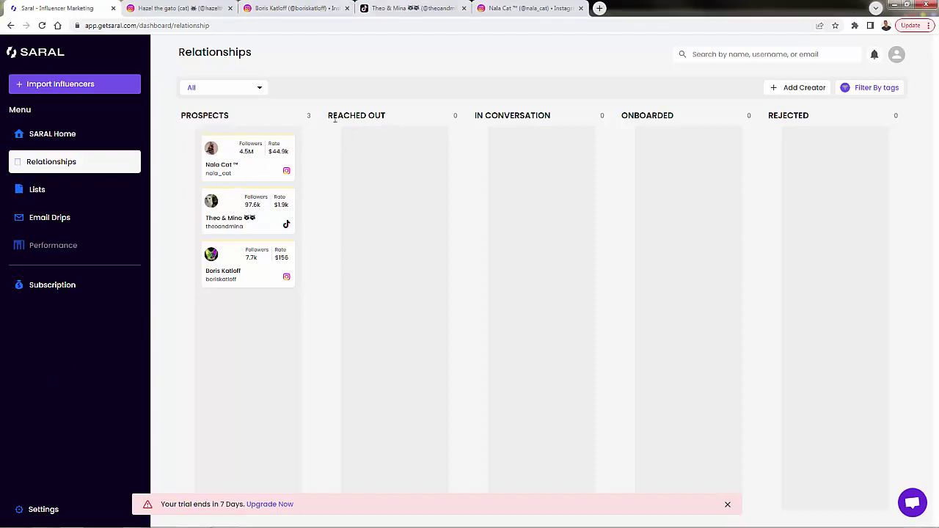
click(225, 168)
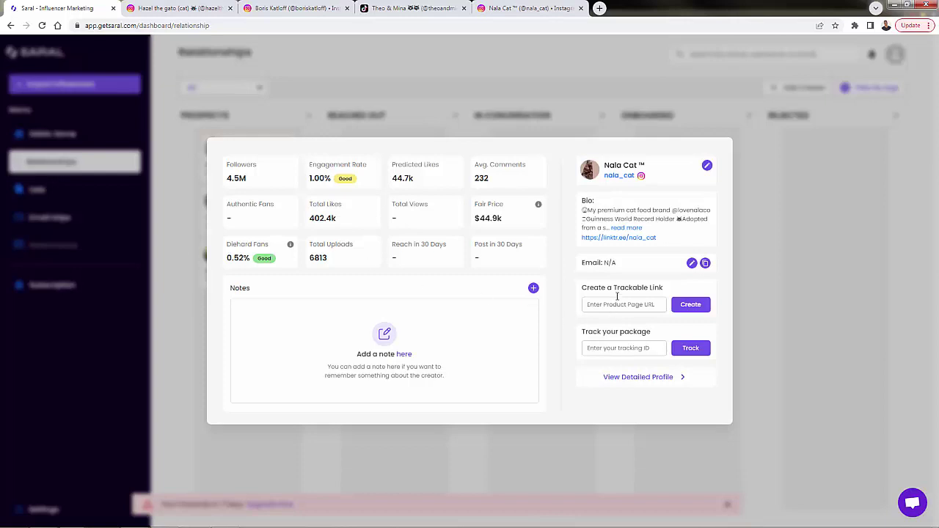
click(690, 307)
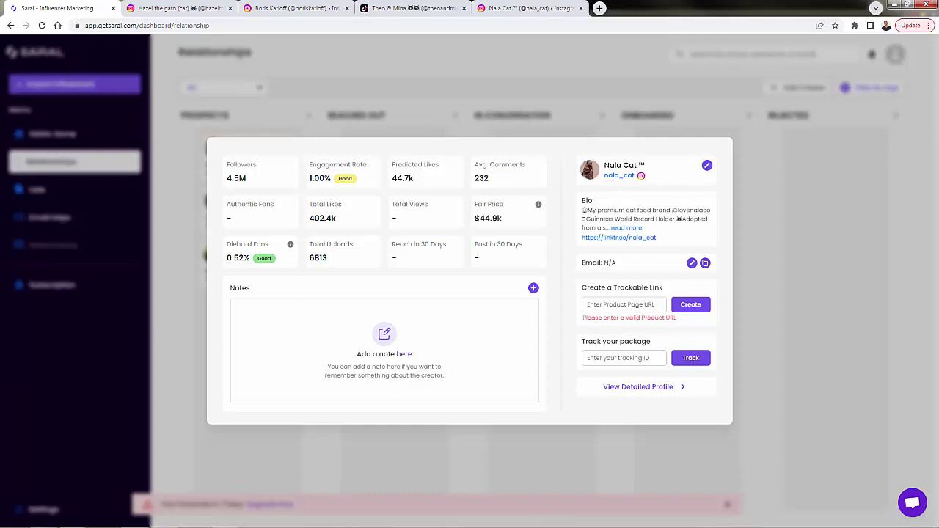
text(https://iheartcats.com/product/limited-edition-a-cats-love-sterling-silver-bracelet/)
click(690, 305)
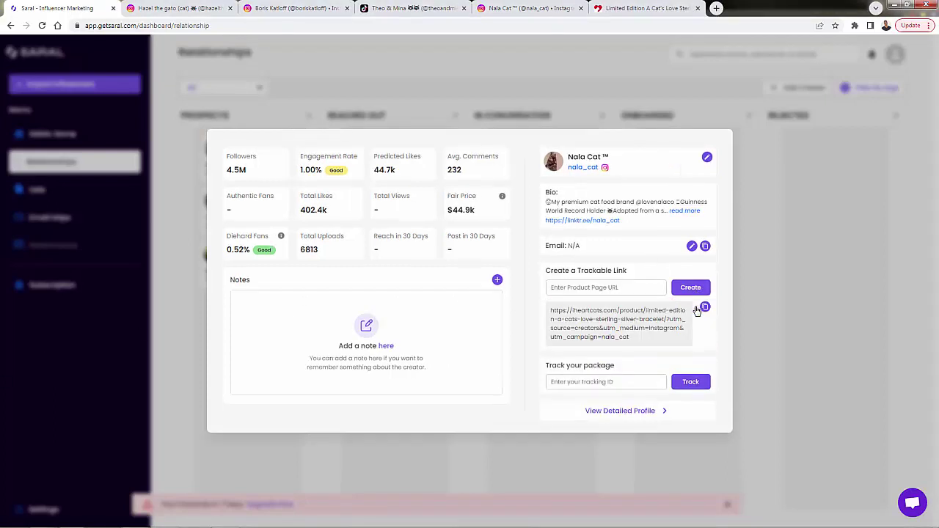
- Review the generated trackable link's tracking parameters and copy the link
triple_click(620, 317)
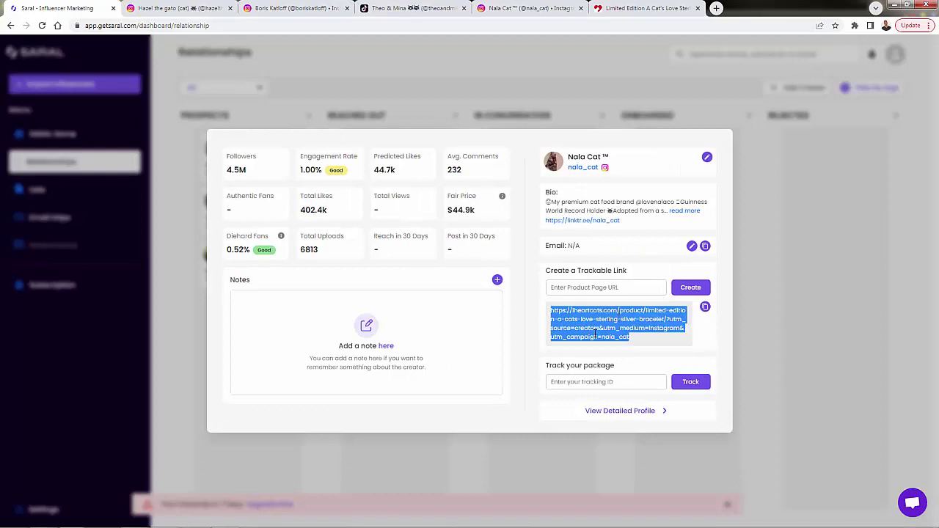
click(596, 321)
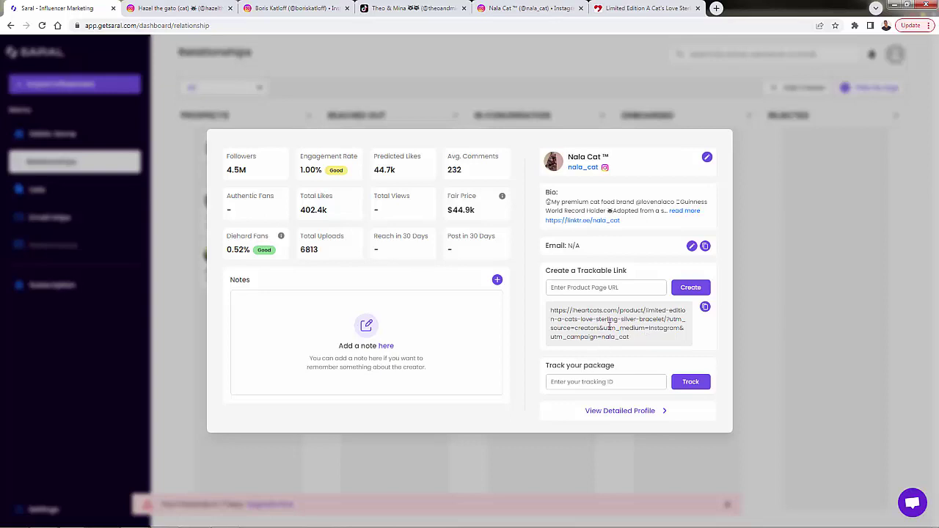
click(705, 306)
click(384, 351)
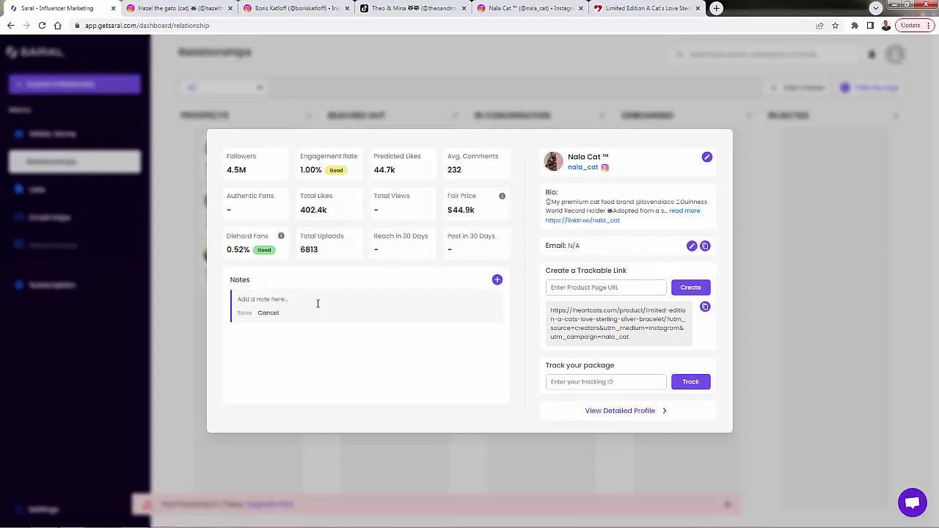
text(First DM was opened and responded to)
key(Return)
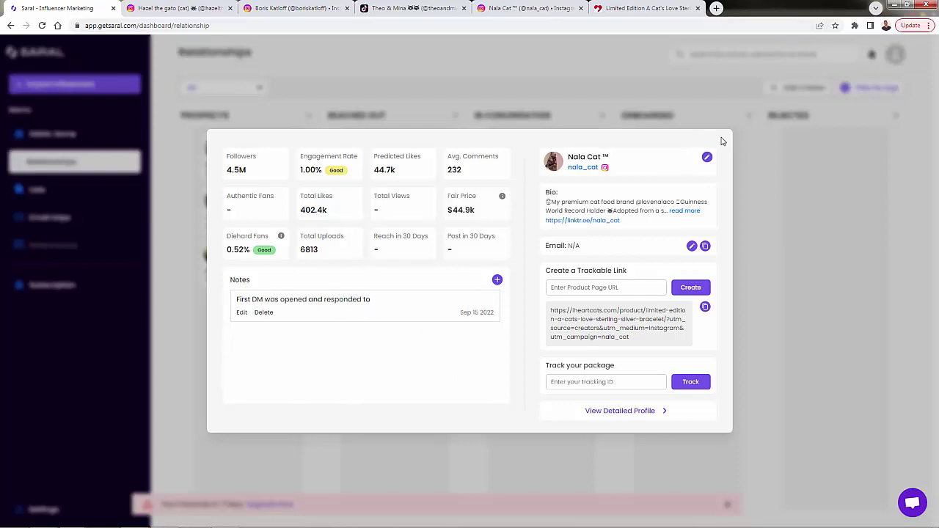
click(774, 297)
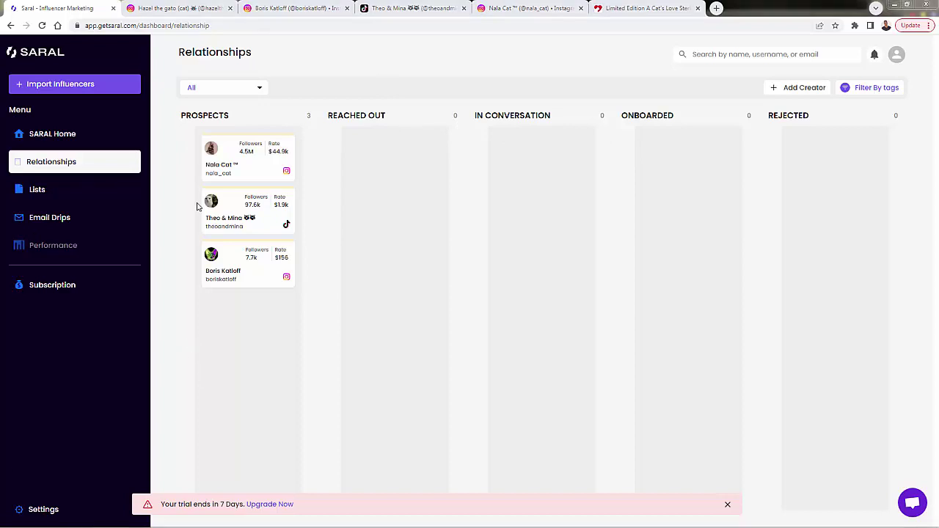
- Move Theo & Mina's card through Reached Out to Onboarded, and Nala Cat's through Reached Out and In Conversation to Rejected
drag(240, 174, 357, 201)
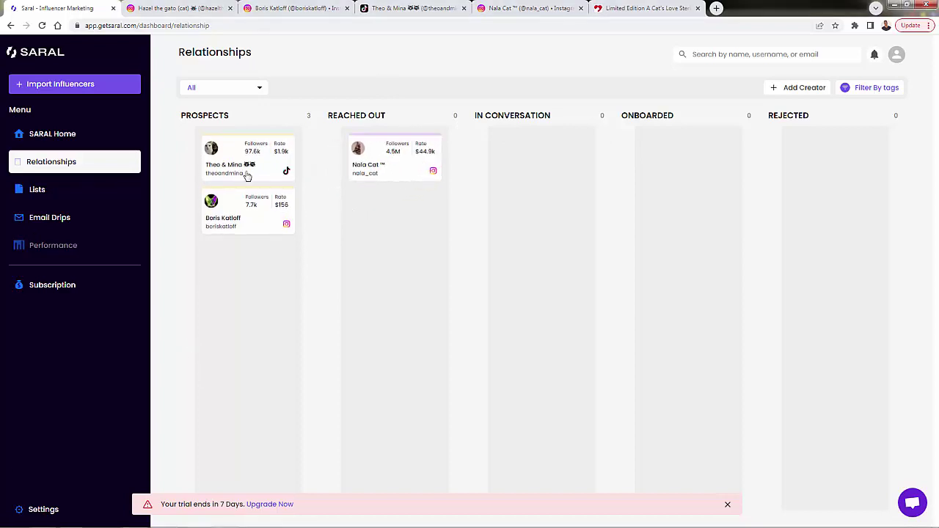
drag(247, 175, 394, 245)
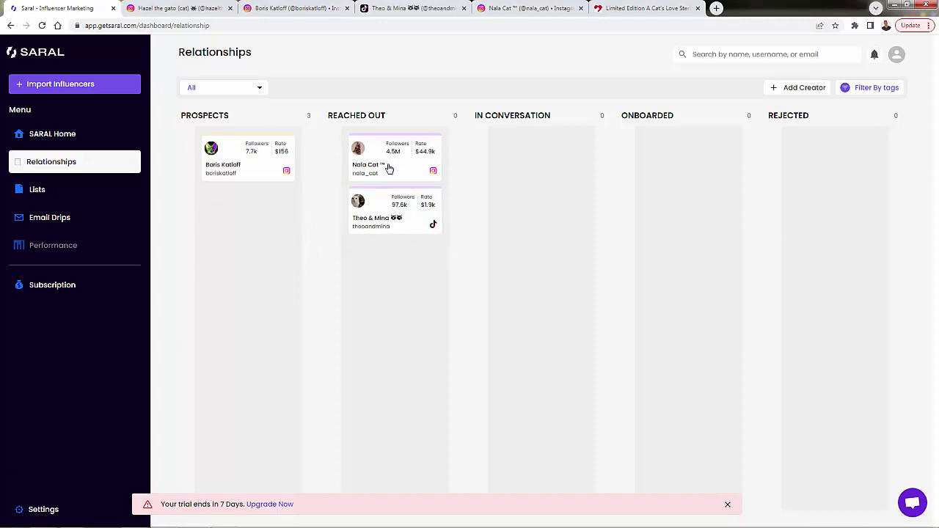
drag(428, 177, 513, 180)
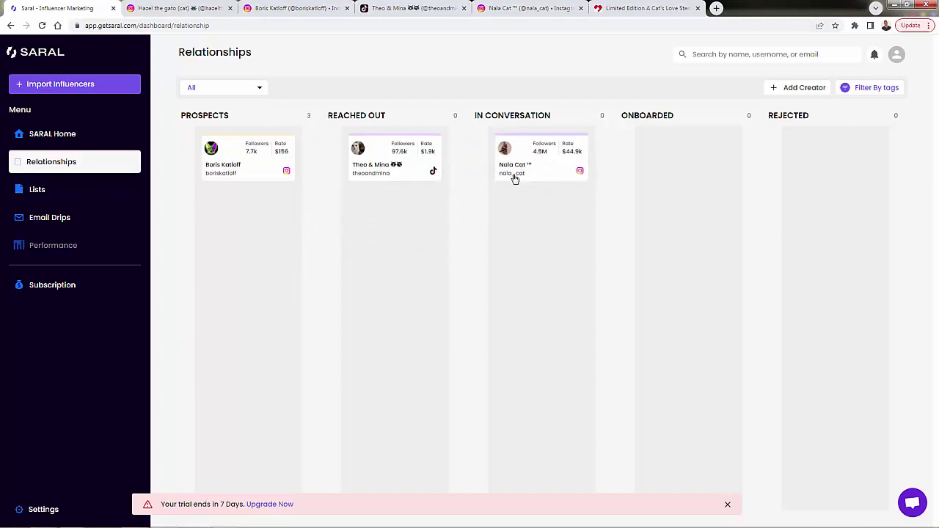
drag(374, 160, 662, 179)
drag(553, 161, 841, 222)
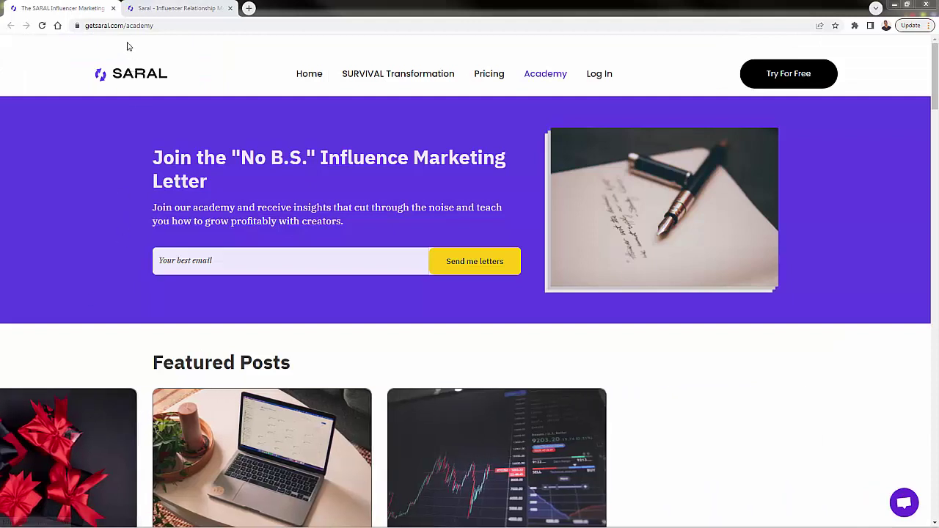
- Examine the SARAL Academy's featured posts and article library, and the headline and description on the SARAL homepage
scroll(93, 189, down, 3)
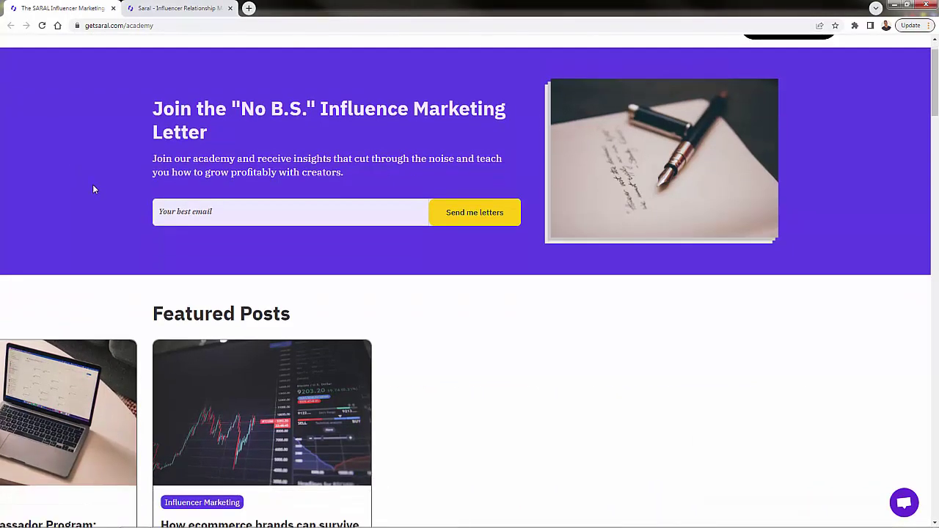
scroll(91, 196, down, 5)
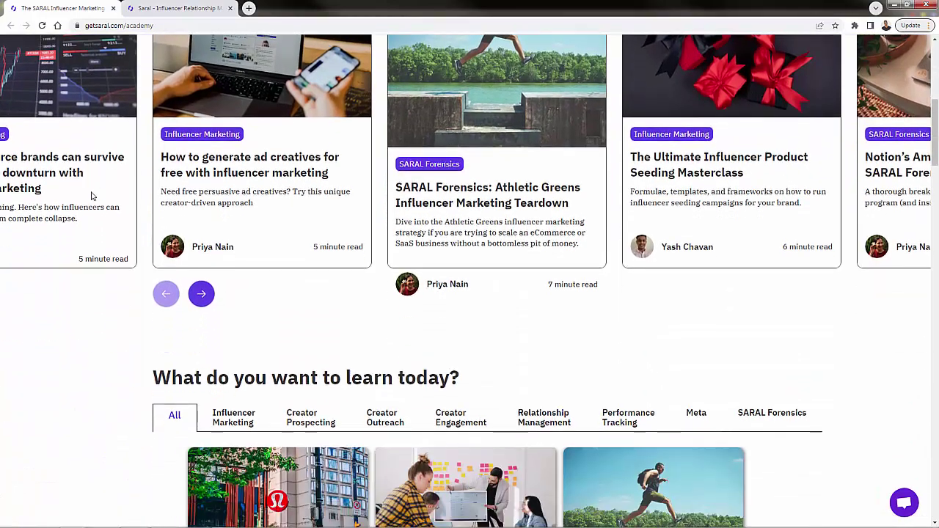
scroll(87, 203, down, 3)
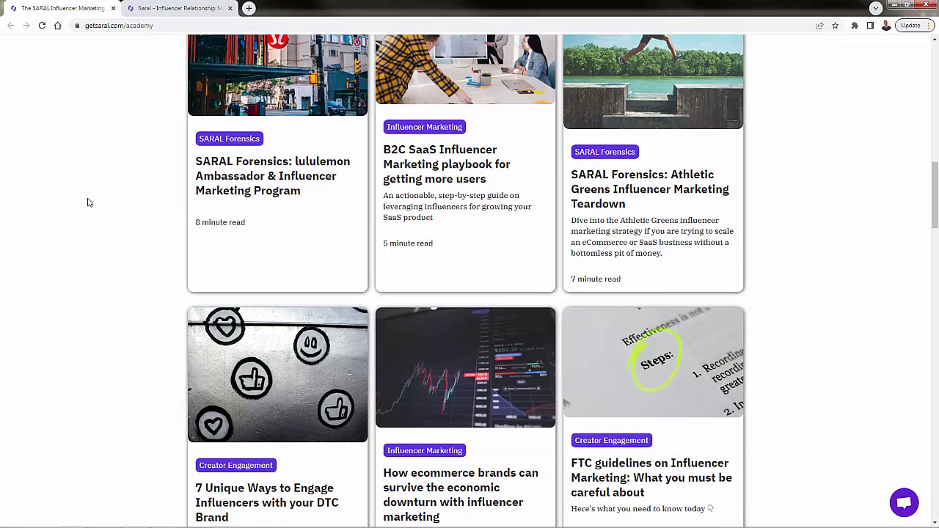
scroll(88, 202, down, 5)
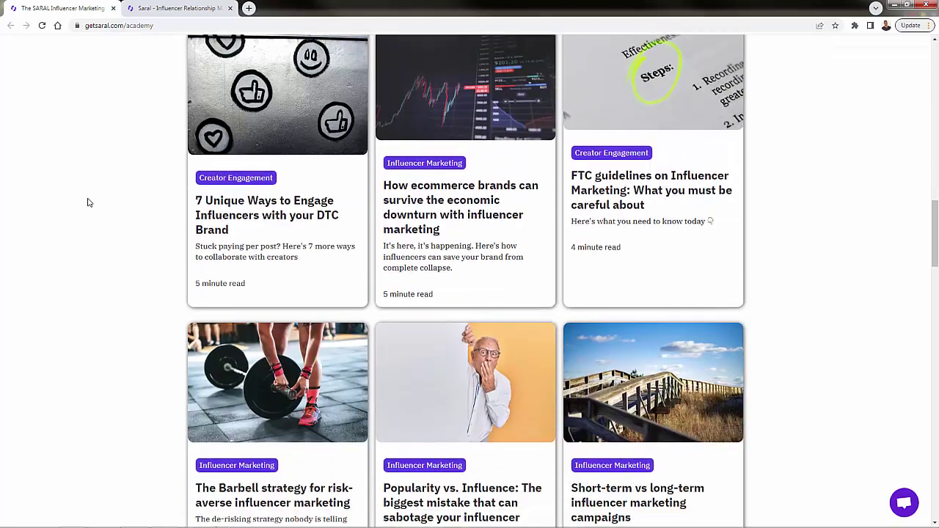
scroll(180, 192, down, 11)
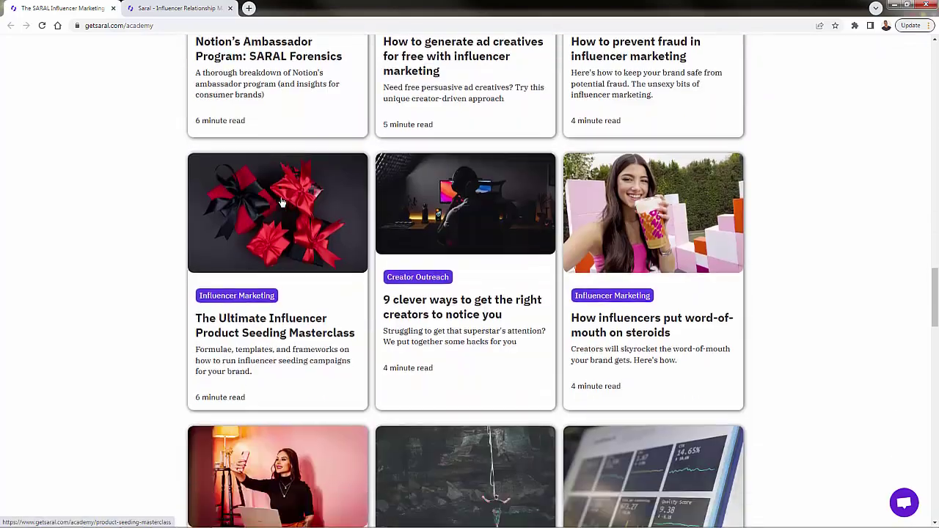
scroll(275, 240, down, 5)
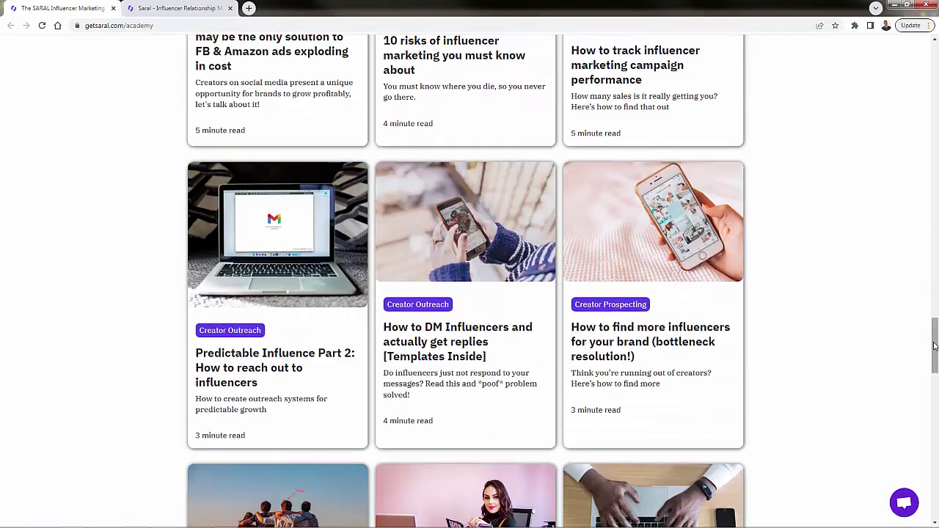
drag(933, 323, 934, 51)
click(220, 7)
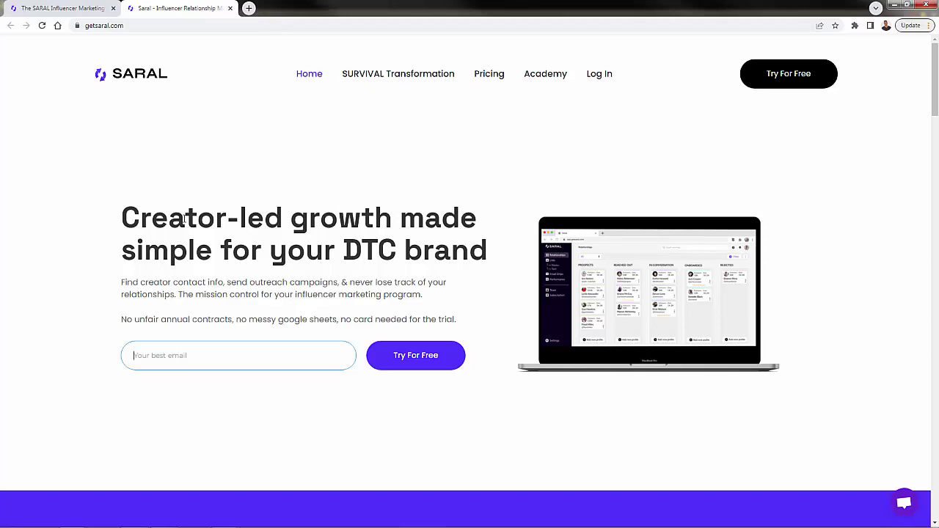
drag(122, 223, 470, 267)
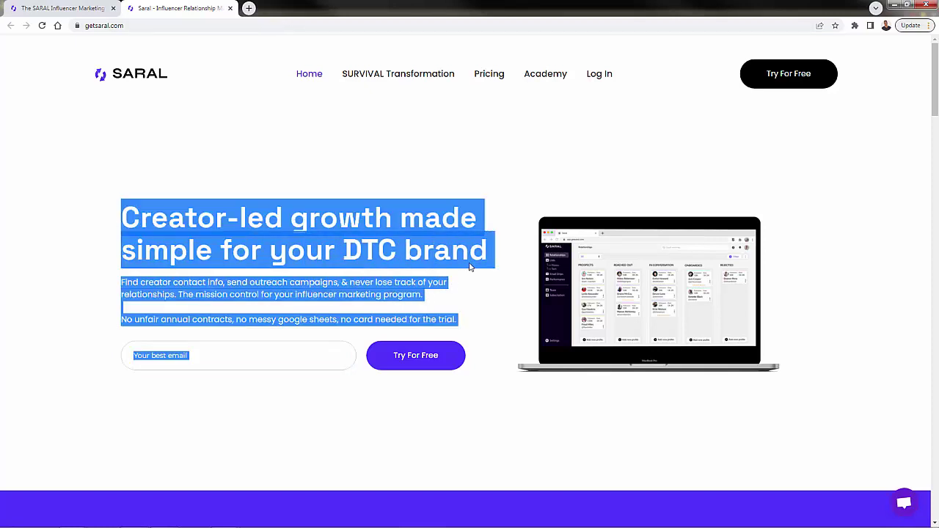
click(471, 267)
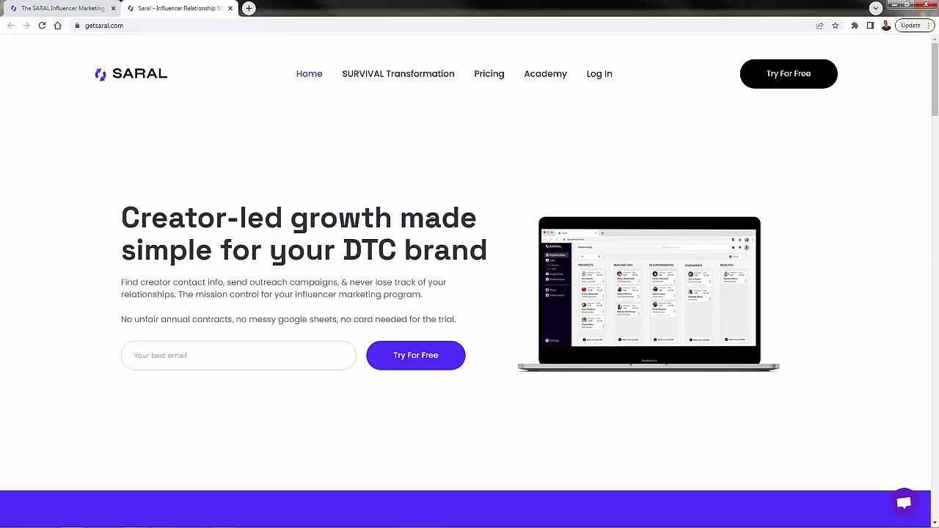